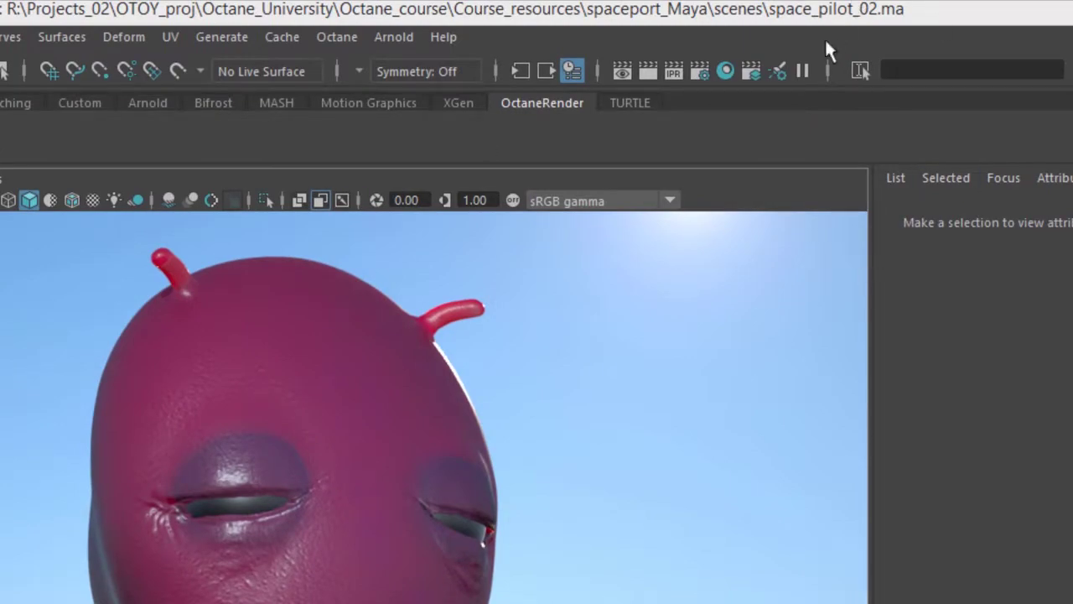
# - Dolly out and orbit the Octane viewport until the whole pilot, floor and horizon are visible
pyautogui.keyDown('alt'); pyautogui.moveTo(683, 424); pyautogui.dragTo(235, 412, button='right'); pyautogui.keyUp('alt')
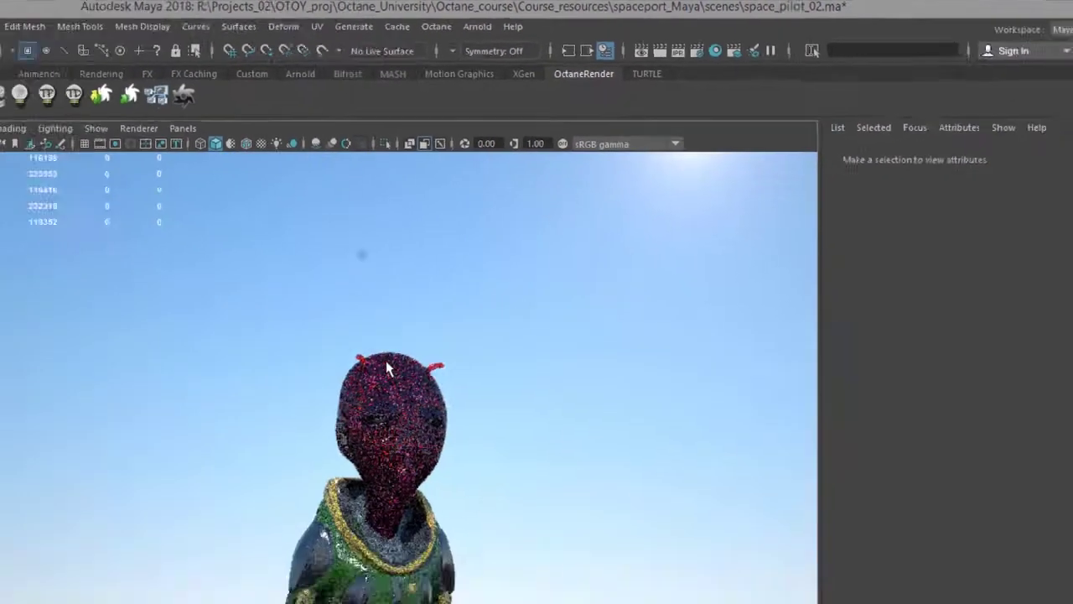
pyautogui.keyDown('alt'); pyautogui.moveTo(387, 368); pyautogui.dragTo(402, 319); pyautogui.keyUp('alt')
pyautogui.keyDown('alt'); pyautogui.moveTo(488, 222); pyautogui.dragTo(516, 245); pyautogui.keyUp('alt')
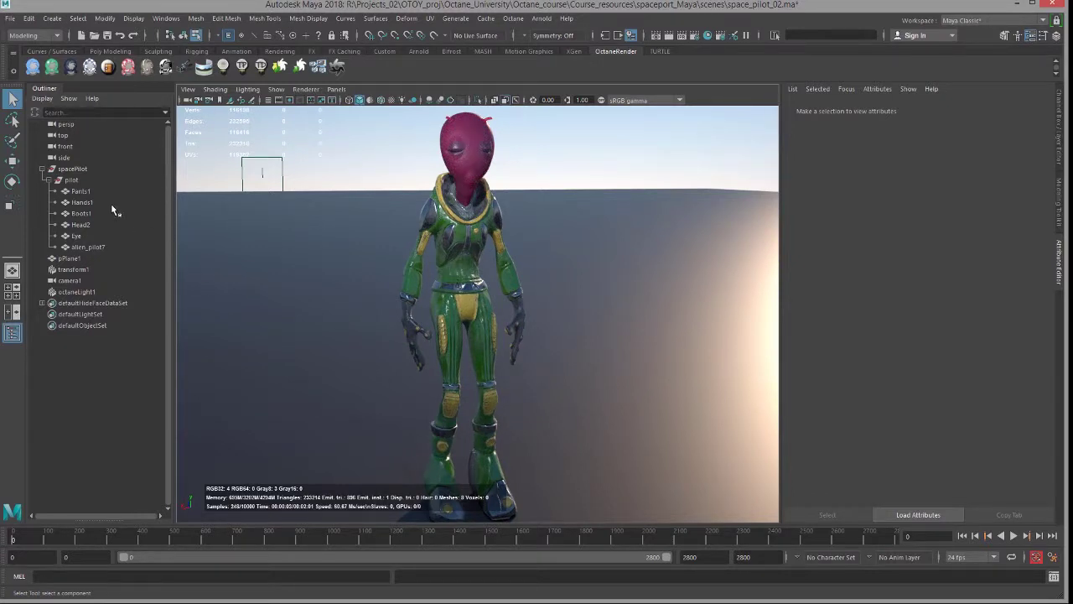
# - Open the UV Editor and display the UVs of Pants1, Hands1, Boots1 and alien_pilot7
pyautogui.click(429, 18)
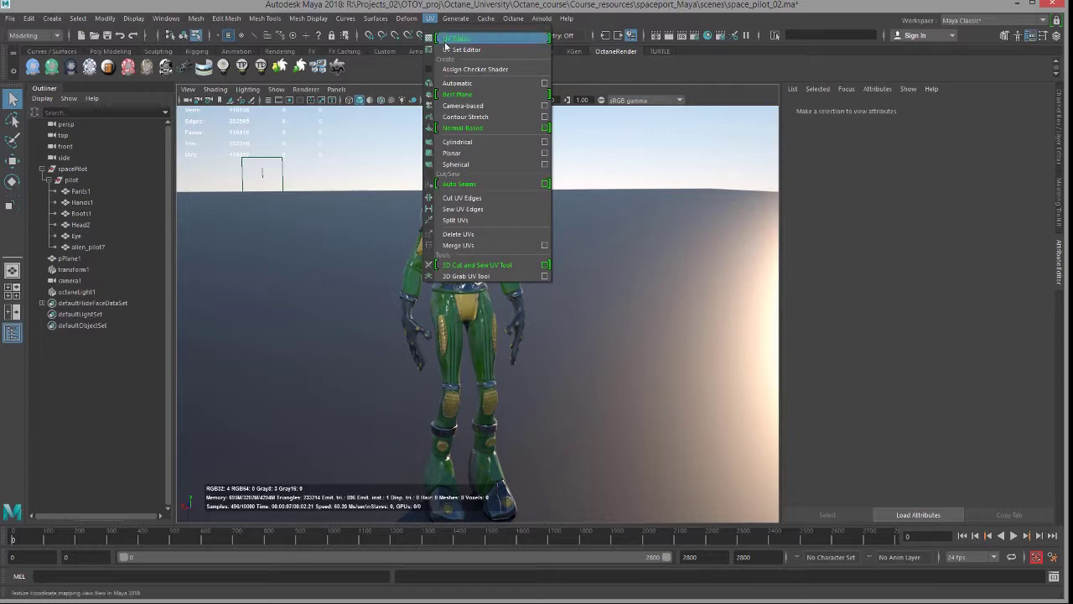
pyautogui.click(455, 41)
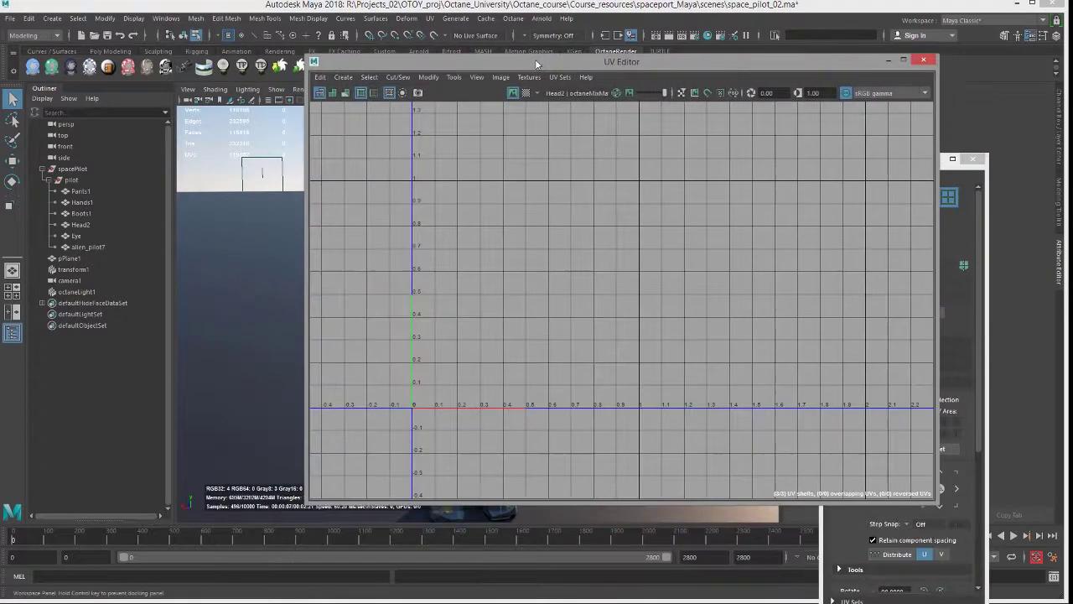
pyautogui.click(95, 191)
pyautogui.keyDown('shift'); pyautogui.click(92, 201); pyautogui.keyUp('shift')
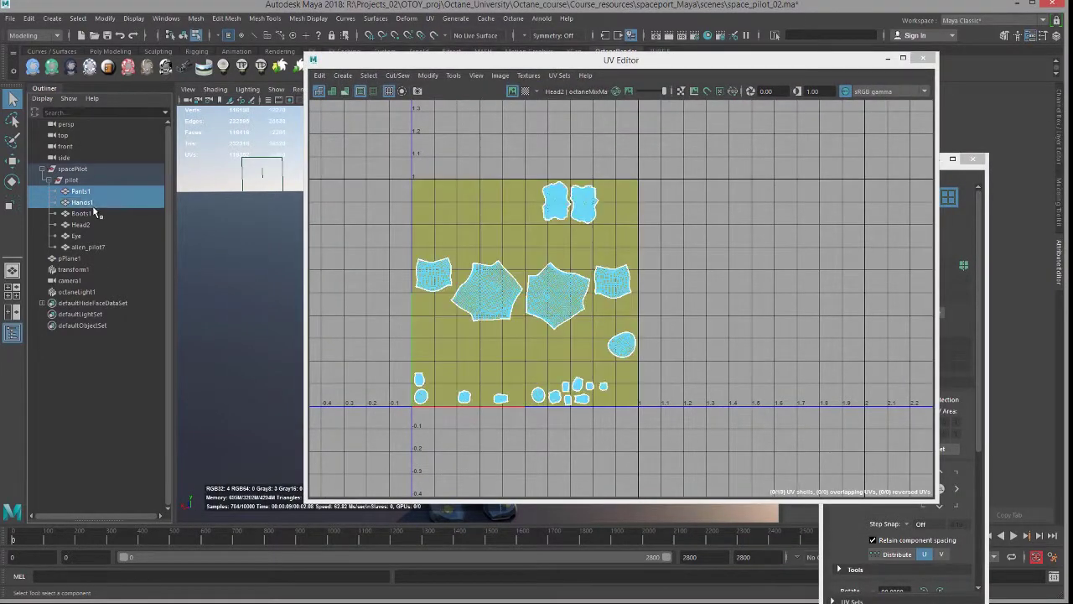
pyautogui.keyDown('ctrl'); pyautogui.click(94, 213); pyautogui.keyUp('ctrl')
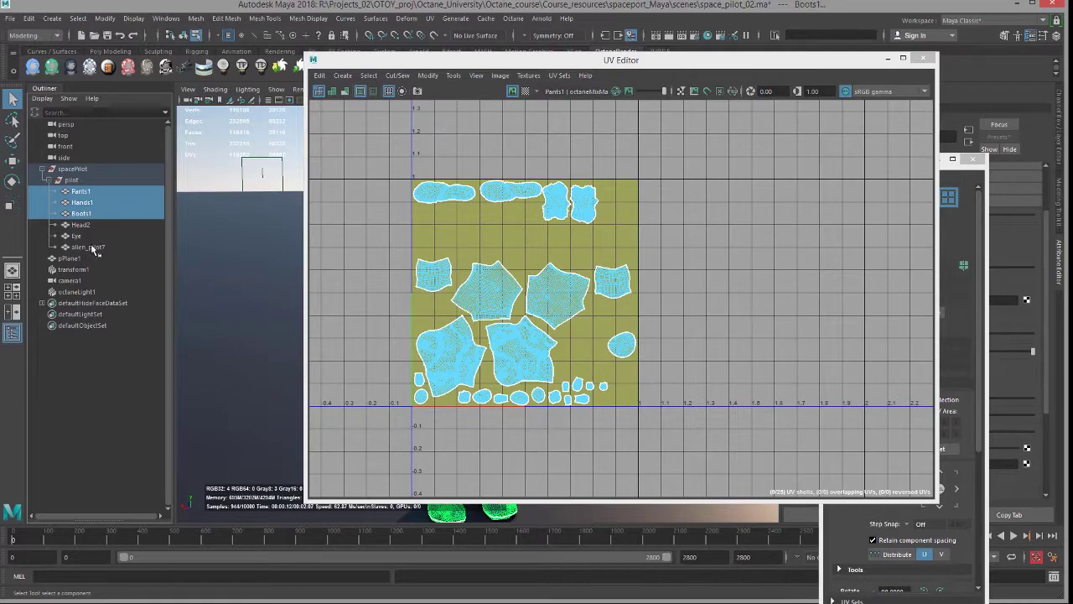
pyautogui.keyDown('ctrl'); pyautogui.click(92, 247); pyautogui.keyUp('ctrl')
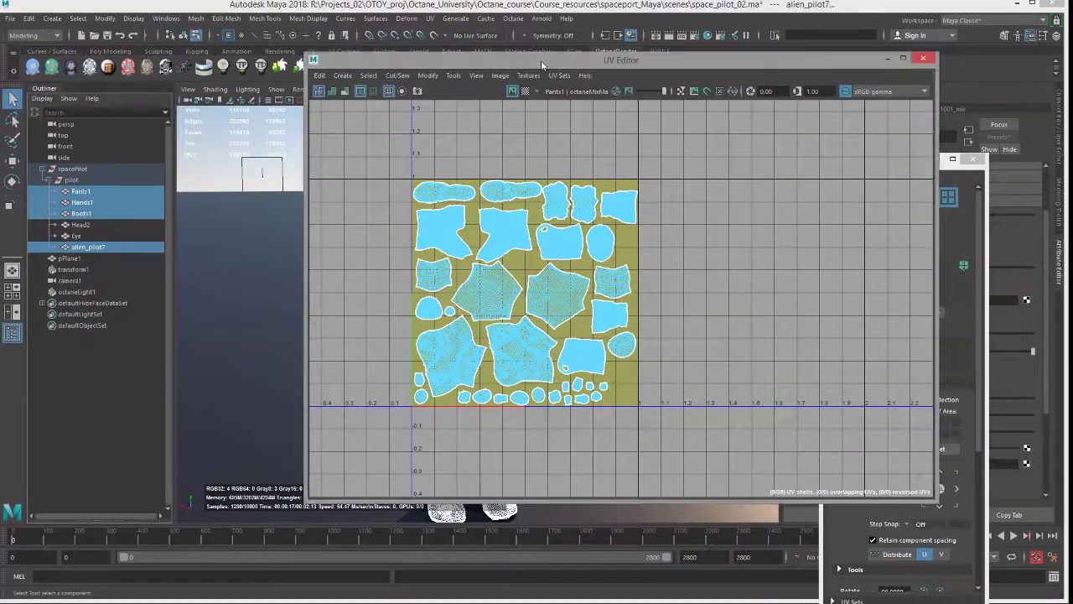
# - Reposition the UV Editor window to inspect the layouts, then close it
pyautogui.moveTo(541, 60); pyautogui.dragTo(776, 162)
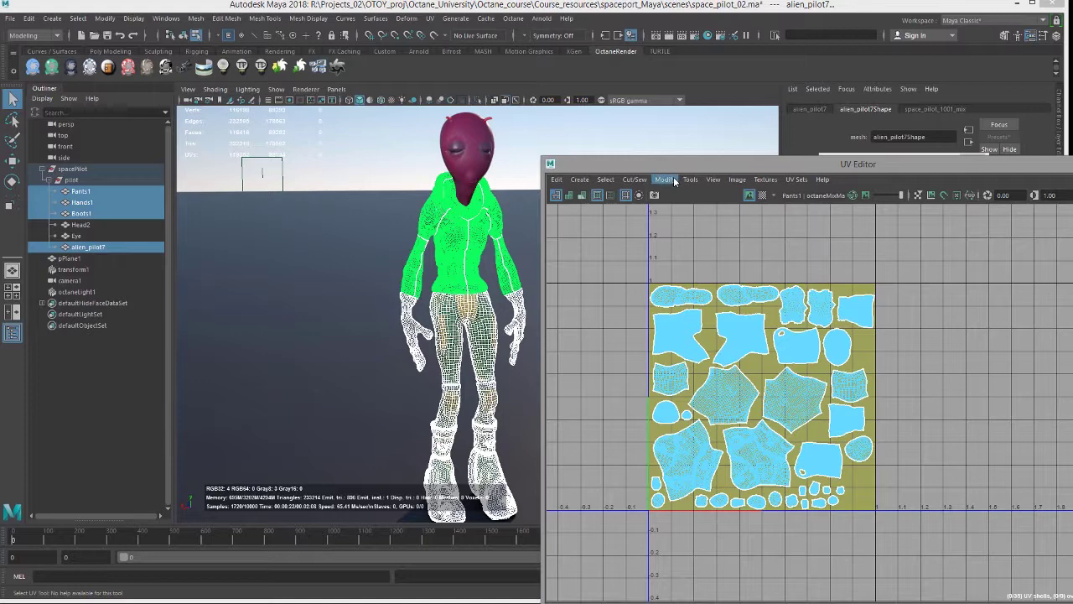
pyautogui.moveTo(662, 164); pyautogui.dragTo(327, 207)
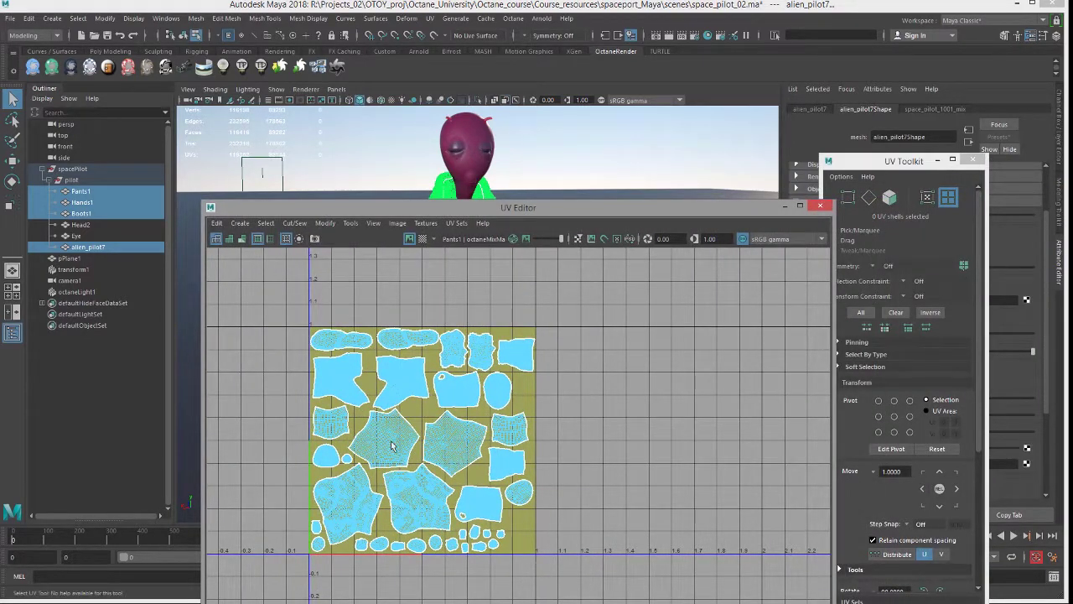
pyautogui.click(820, 205)
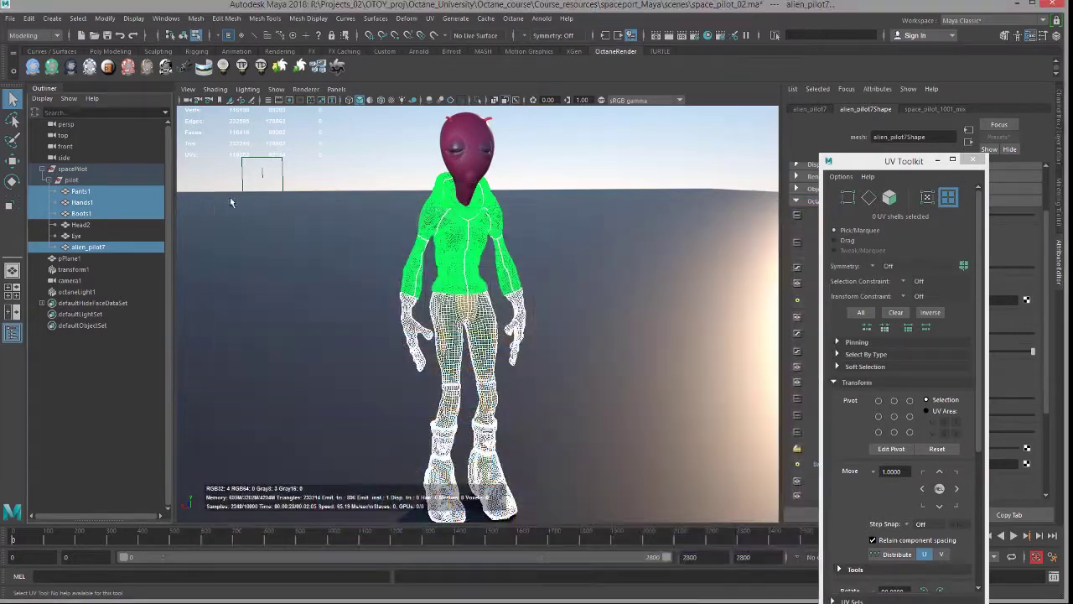
# - Close the UV Toolkit and set Baking group ID 10 on Pants1 and Hands1
pyautogui.click(145, 192)
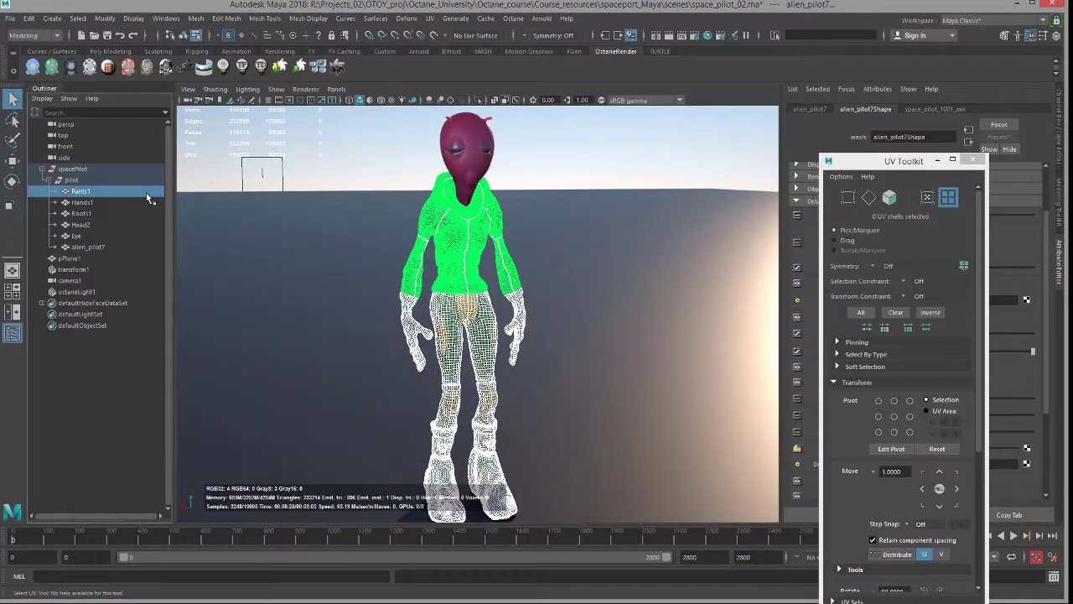
pyautogui.click(973, 159)
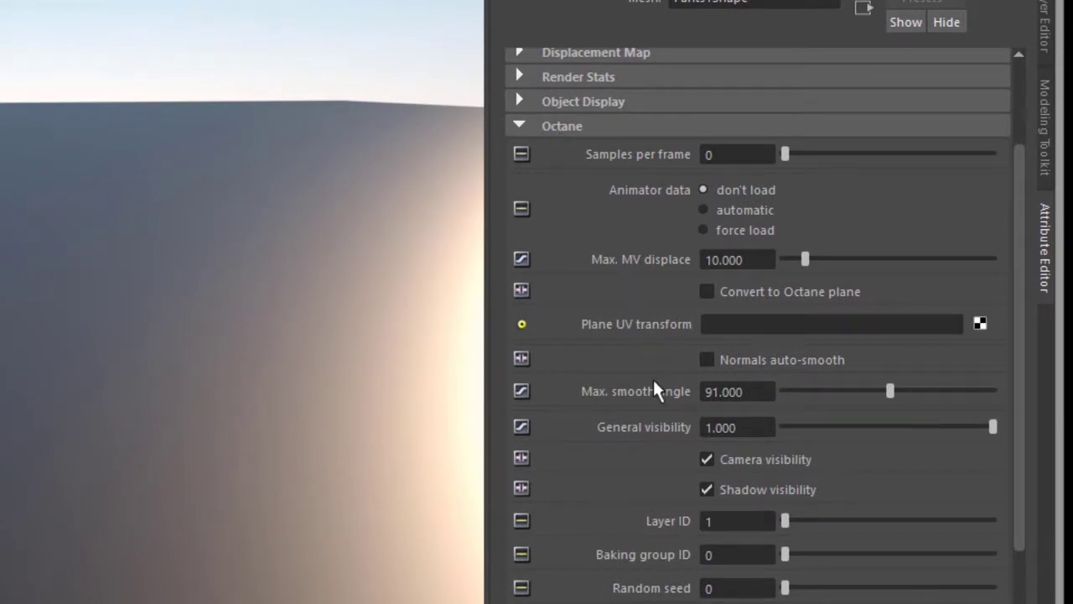
pyautogui.click(748, 554)
pyautogui.hotkey('ctrl', 'a')
pyautogui.write('10')
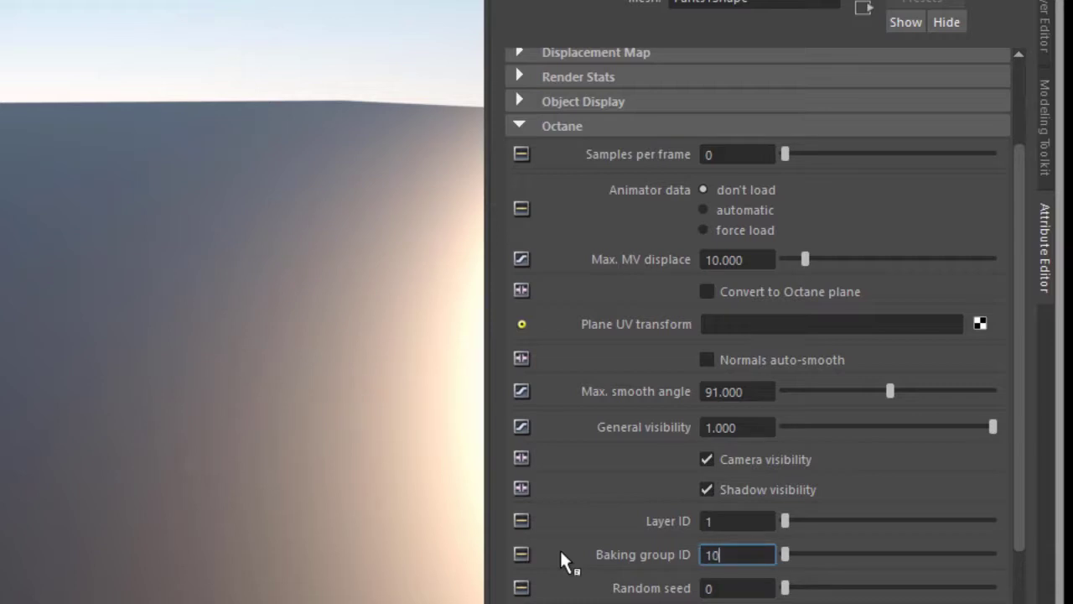
pyautogui.press('Return')
pyautogui.hotkey('ctrl', 'z')
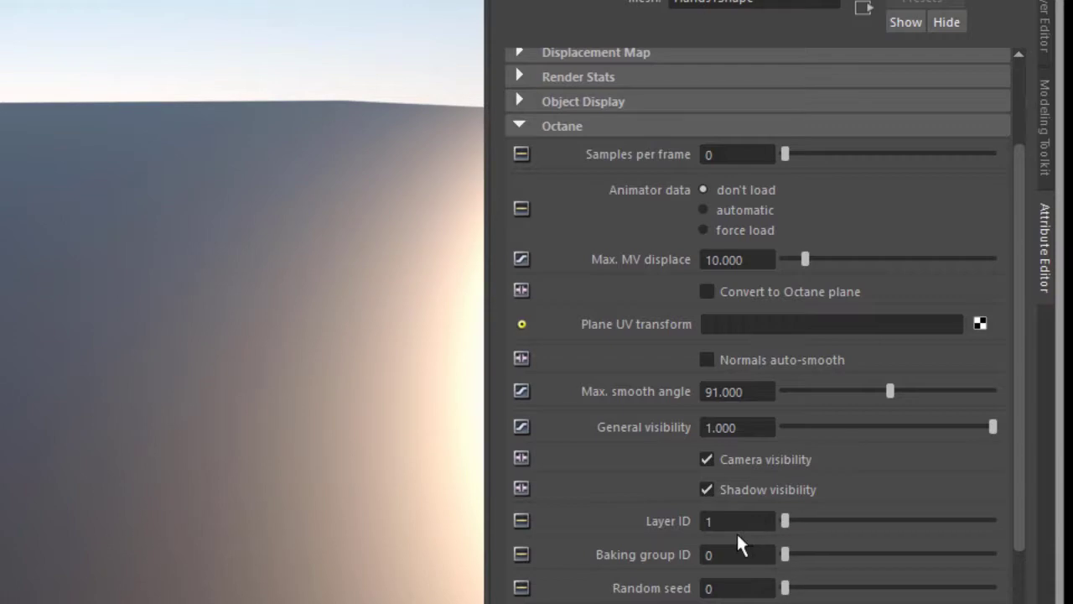
pyautogui.click(739, 557)
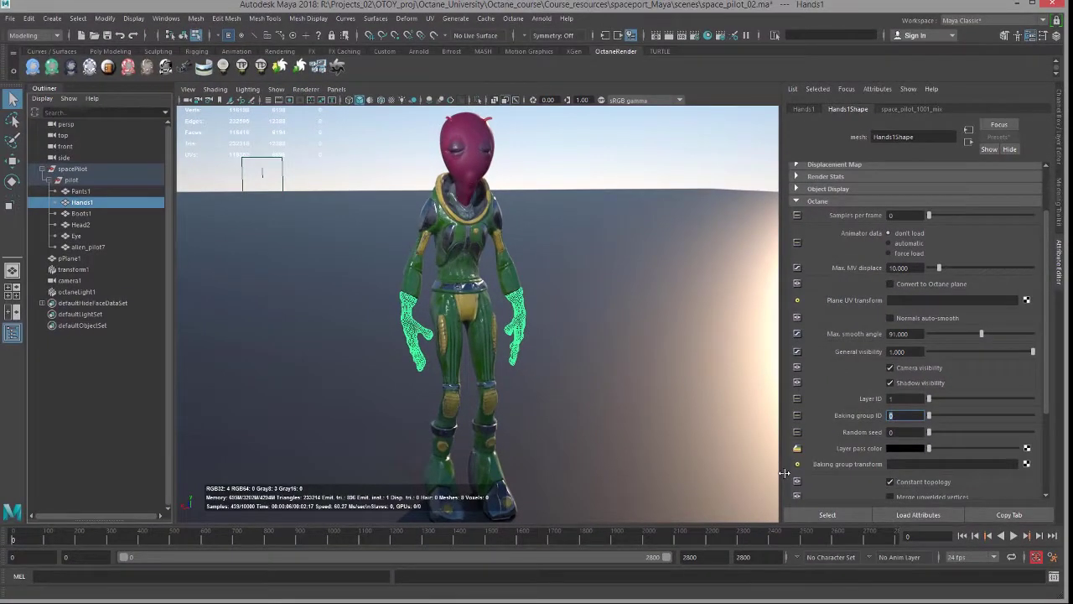
pyautogui.press('Return')
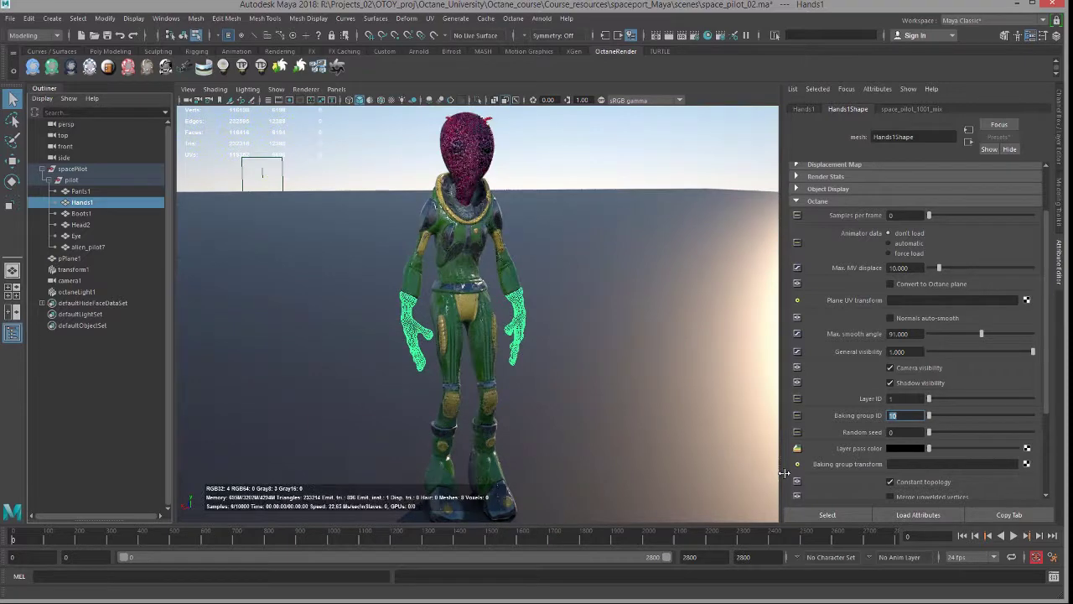
# - Set Baking group ID 10 on Boots1 and the alien_pilot7 suit
pyautogui.click(89, 215)
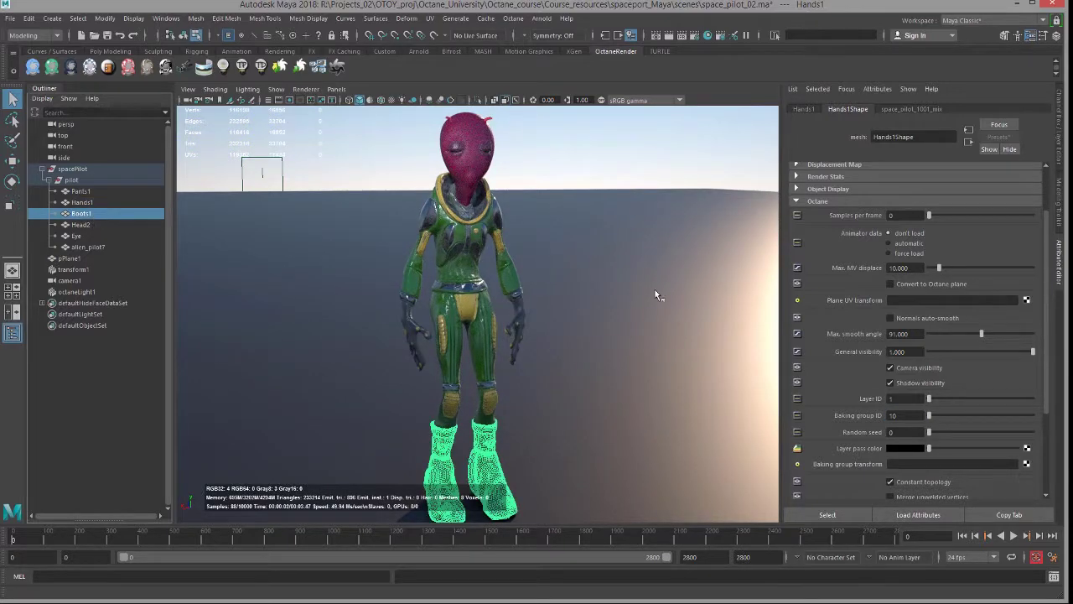
pyautogui.click(905, 415)
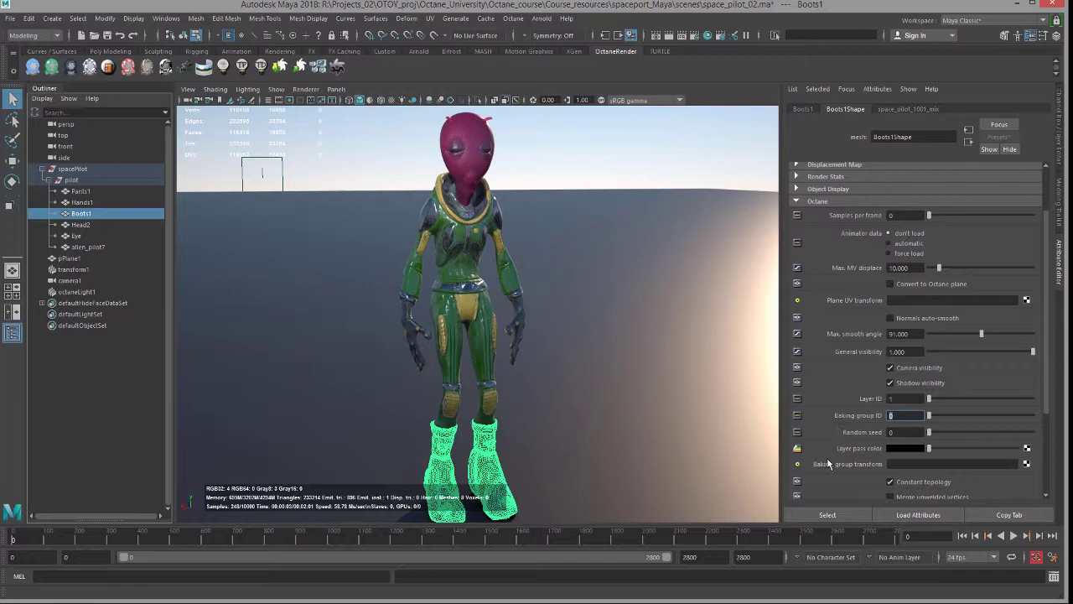
pyautogui.write('10')
pyautogui.press('Return')
pyautogui.click(86, 249)
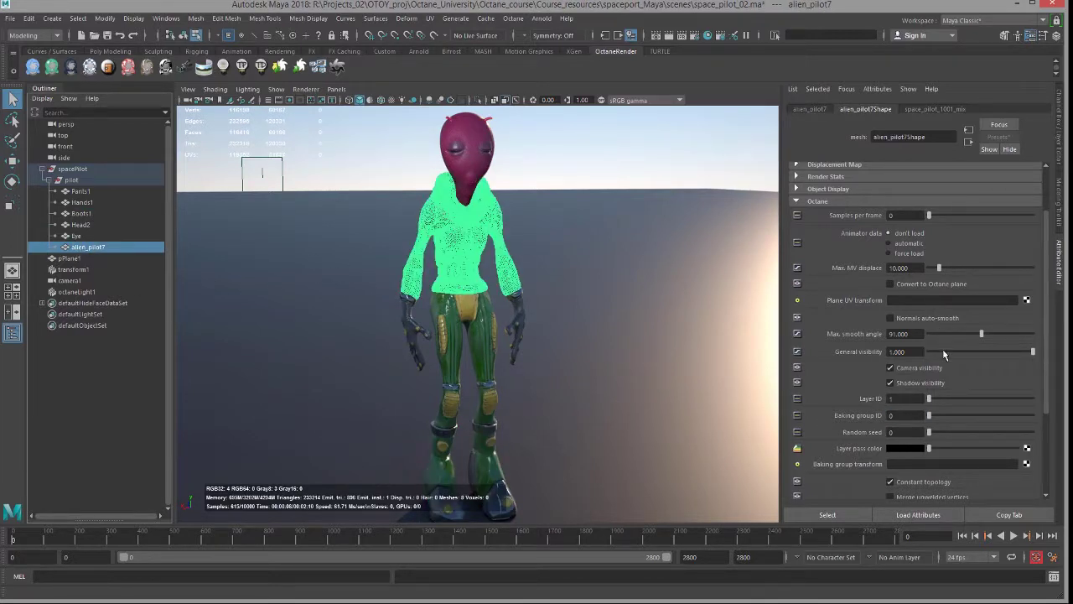
pyautogui.click(908, 415)
pyautogui.press('Return')
# - Give Head2 and Eye Baking group ID 20
pyautogui.click(91, 224)
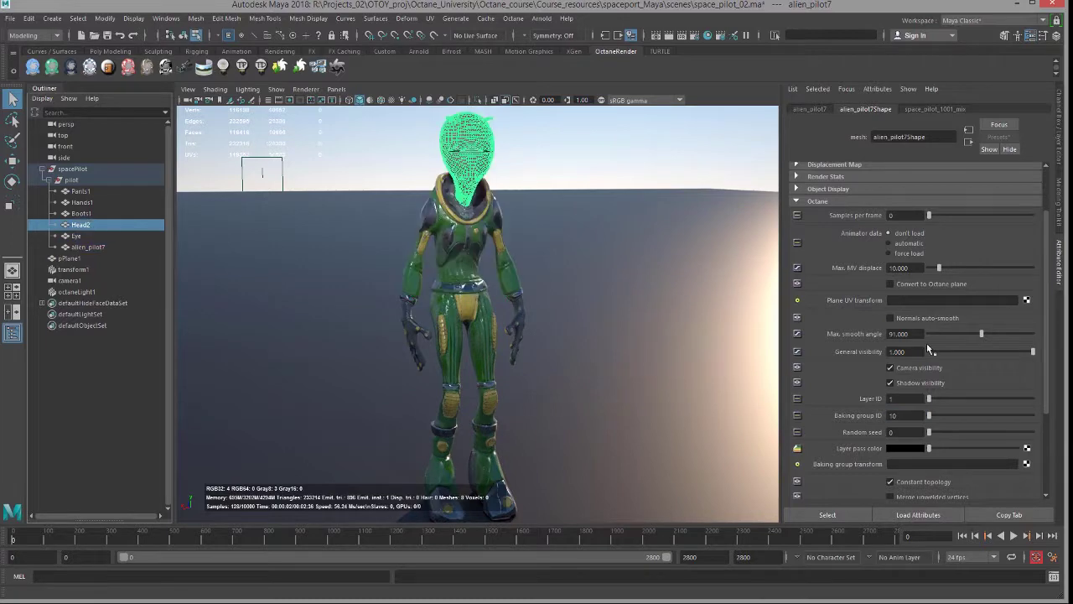
pyautogui.click(906, 416)
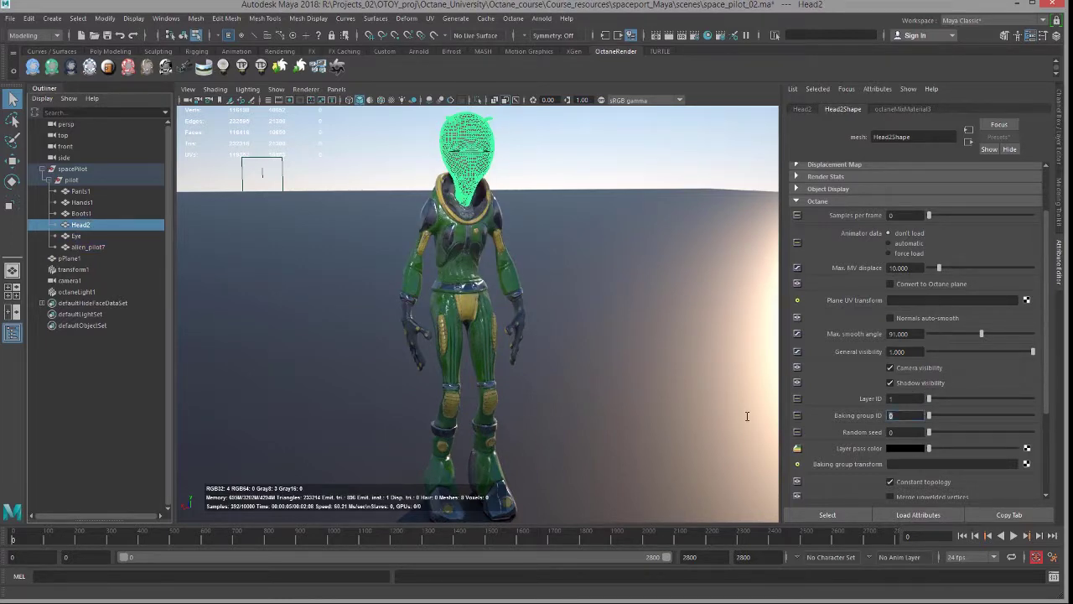
pyautogui.press('Return')
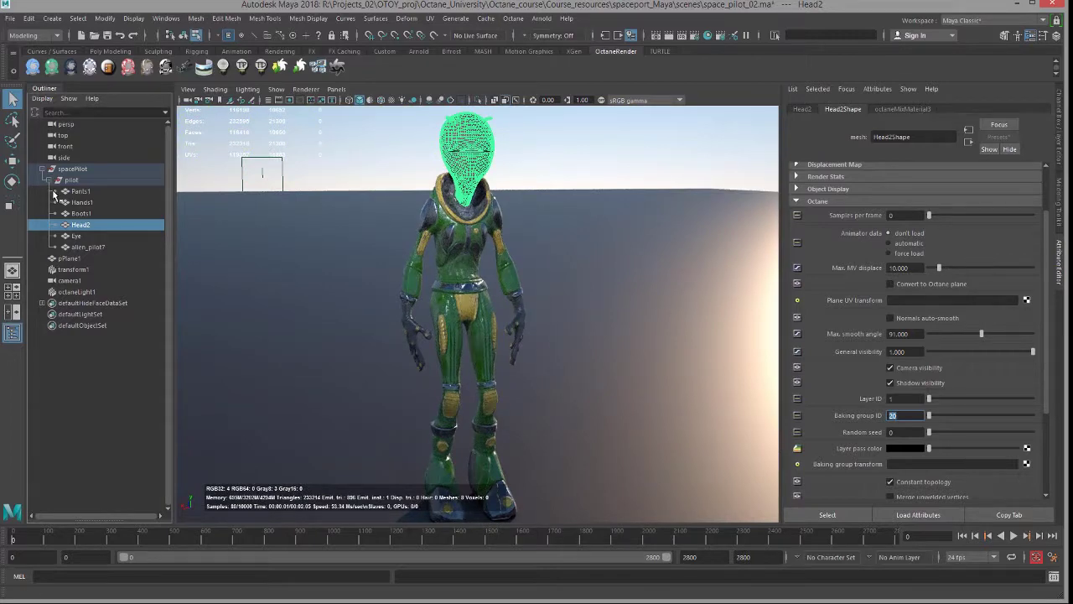
pyautogui.click(76, 237)
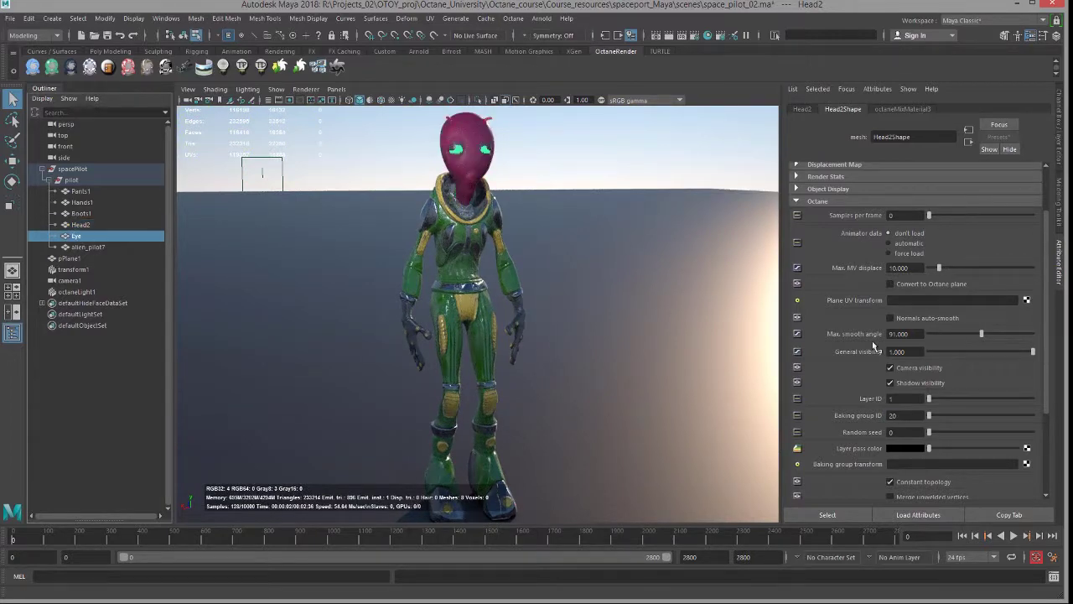
pyautogui.click(917, 415)
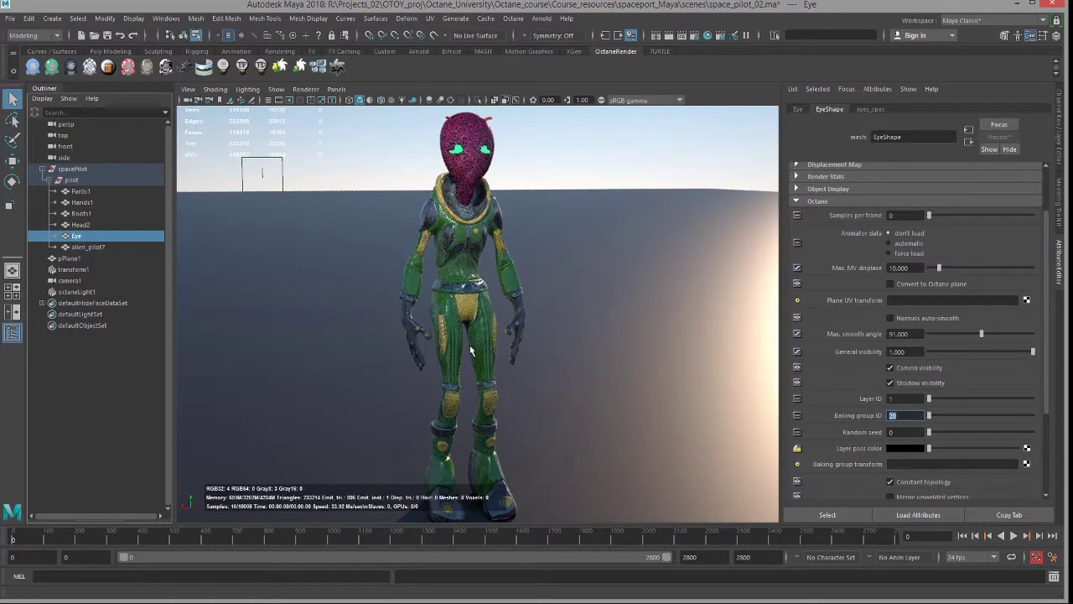
# - Create a new camera named bakingCamera and bring up the Windows > Rendering Editors list
pyautogui.click(52, 19)
pyautogui.moveTo(94, 91)
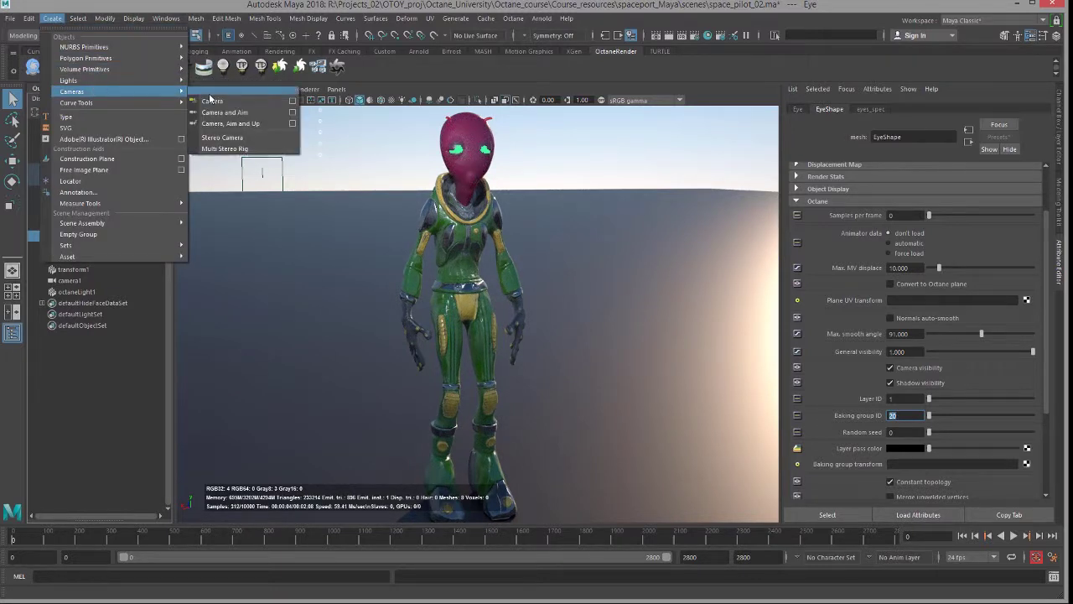
pyautogui.click(212, 100)
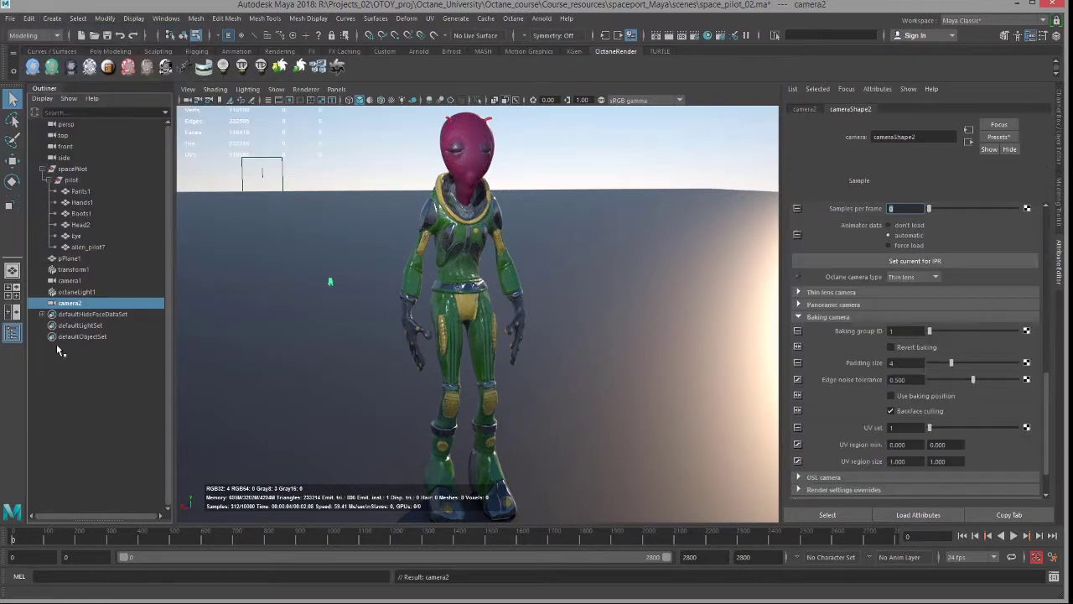
pyautogui.doubleClick(68, 303)
pyautogui.write('baking')
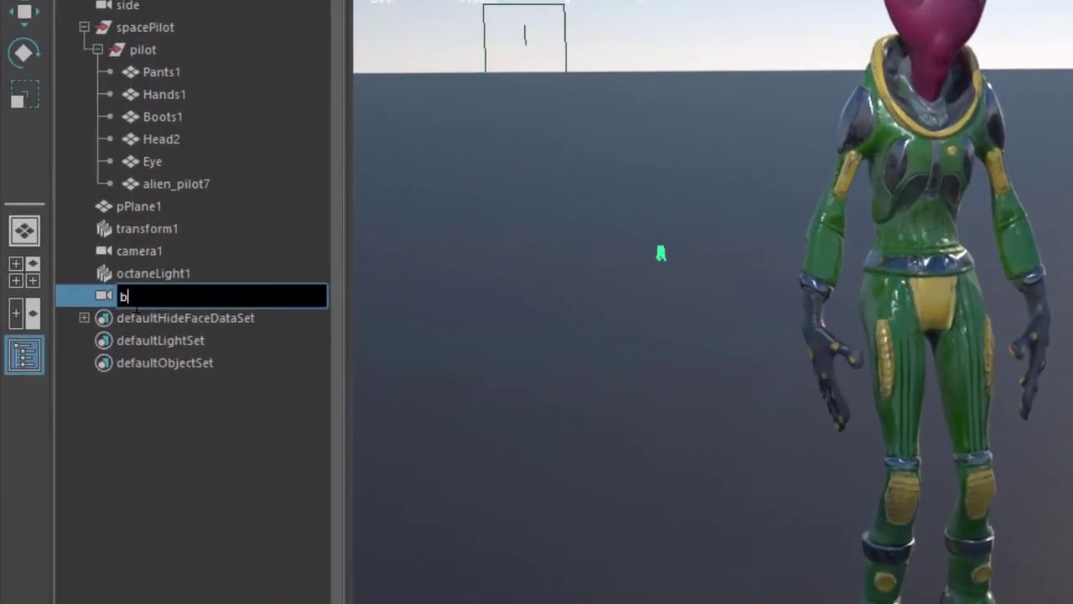
pyautogui.write('Cma')
pyautogui.press('BackSpace')
pyautogui.press('BackSpace')
pyautogui.press('BackSpace')
pyautogui.write('mera')
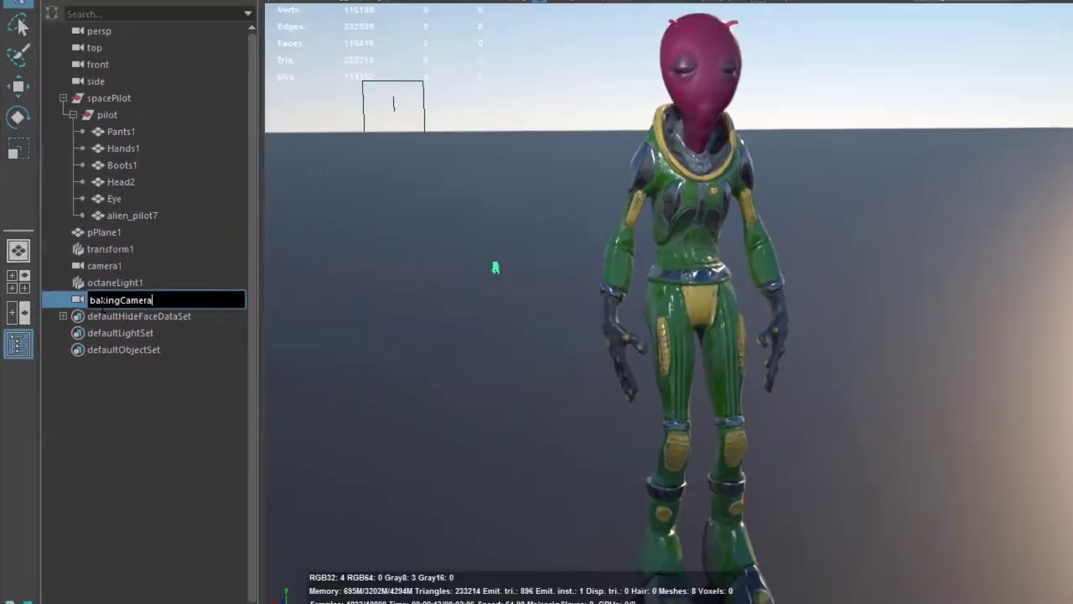
pyautogui.press('Return')
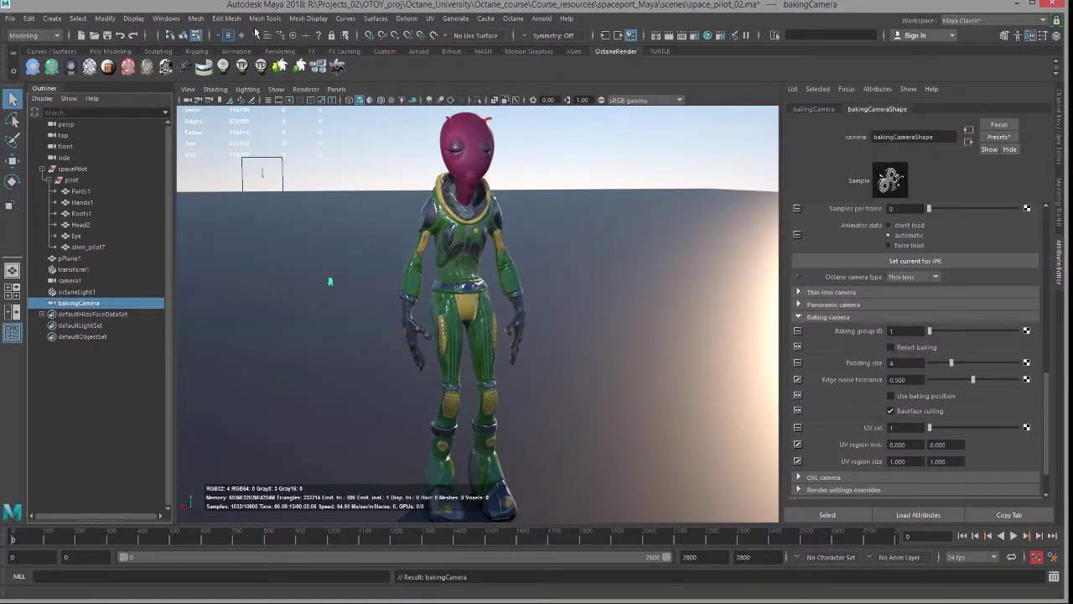
pyautogui.click(166, 18)
pyautogui.moveTo(206, 83)
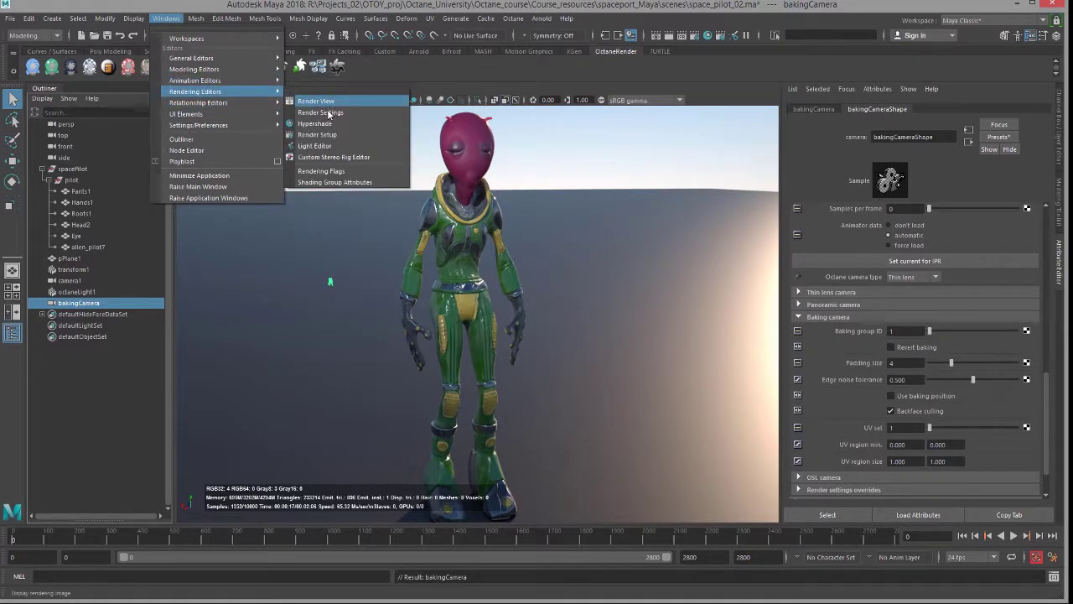
# - In Render Settings, set the image size to 1024 × 1024 and close the window
pyautogui.click(312, 102)
pyautogui.moveTo(753, 202); pyautogui.dragTo(698, 13)
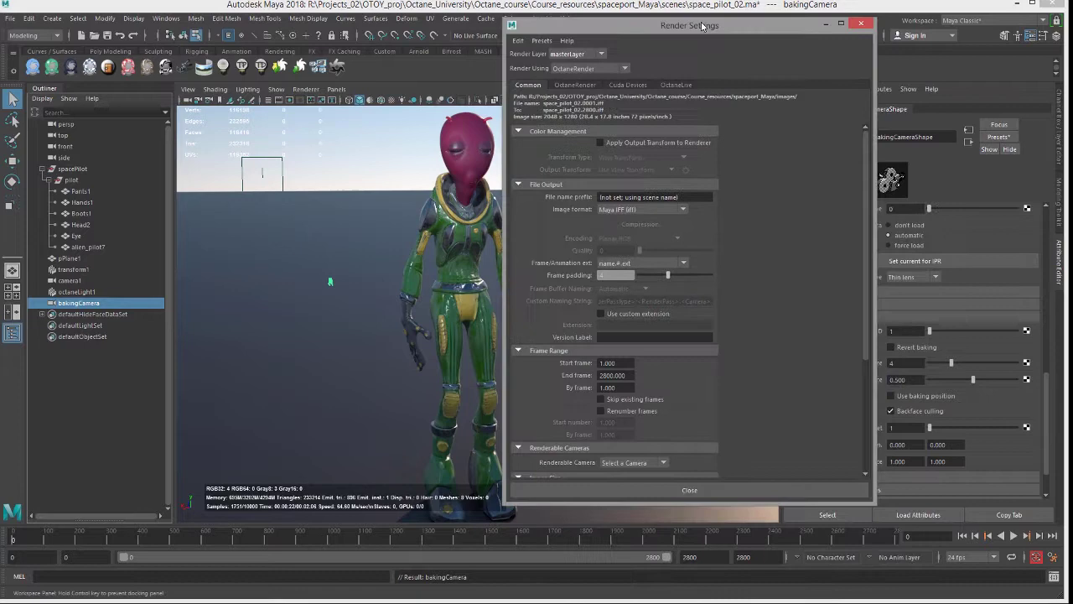
pyautogui.scroll(-5, 369, 34)
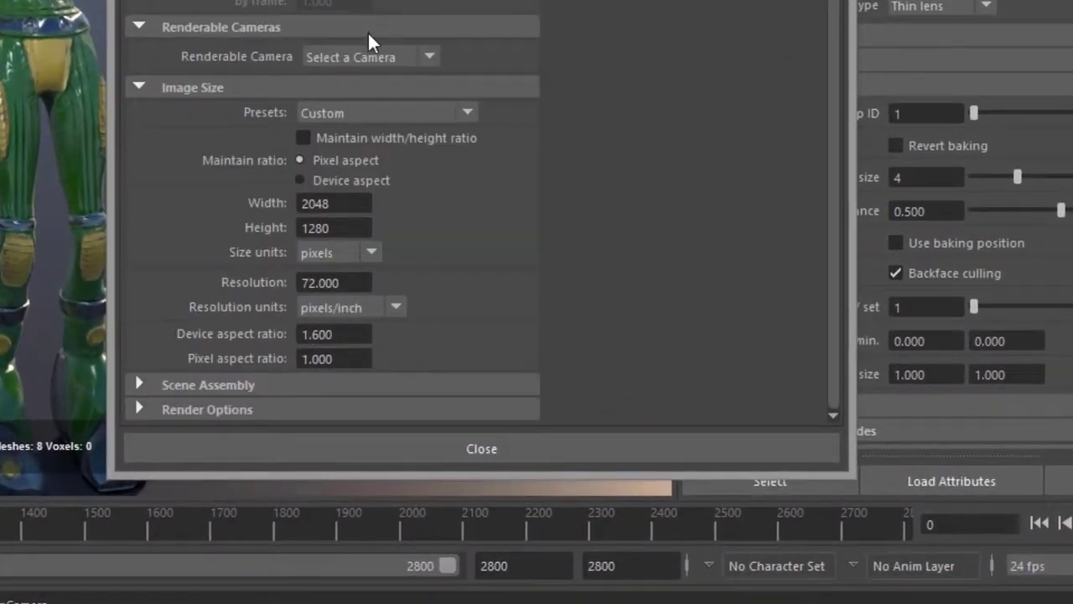
pyautogui.doubleClick(327, 227)
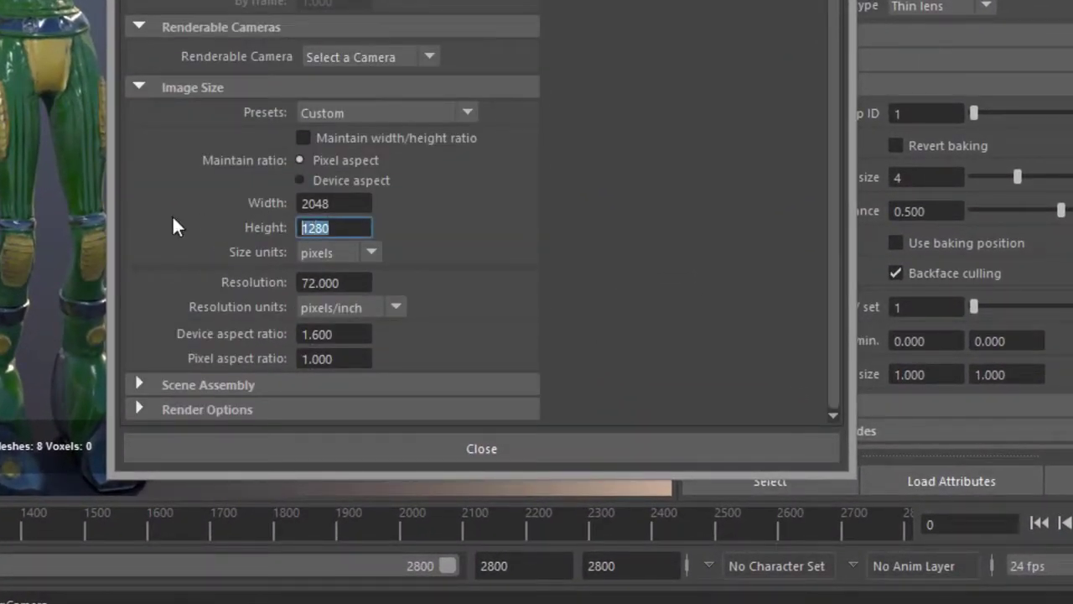
pyautogui.hotkey('shift', 'Tab')
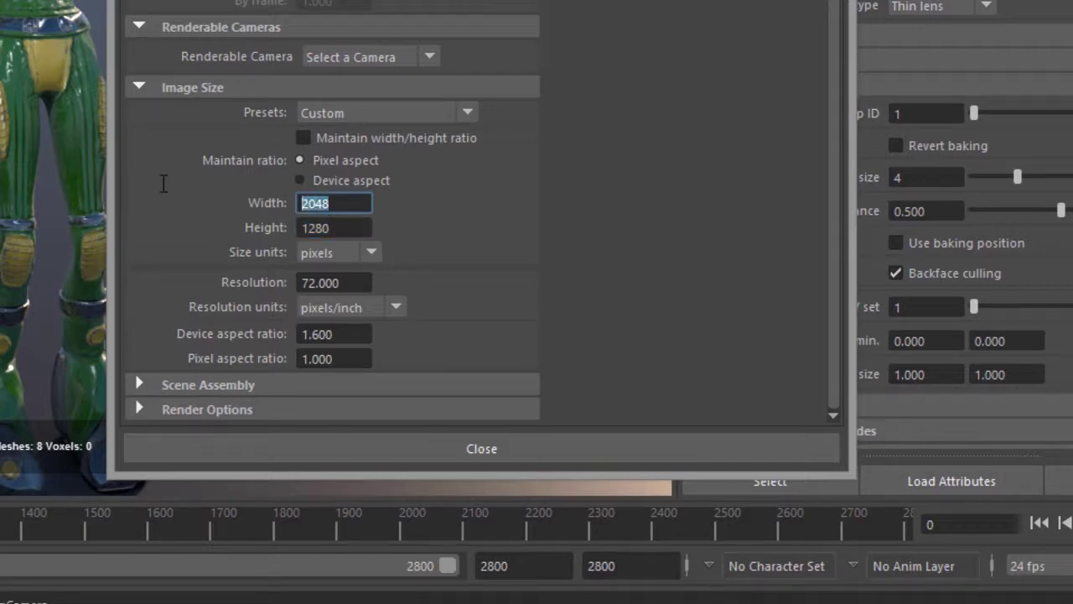
pyautogui.write('1024')
pyautogui.press('Return')
pyautogui.press('Tab')
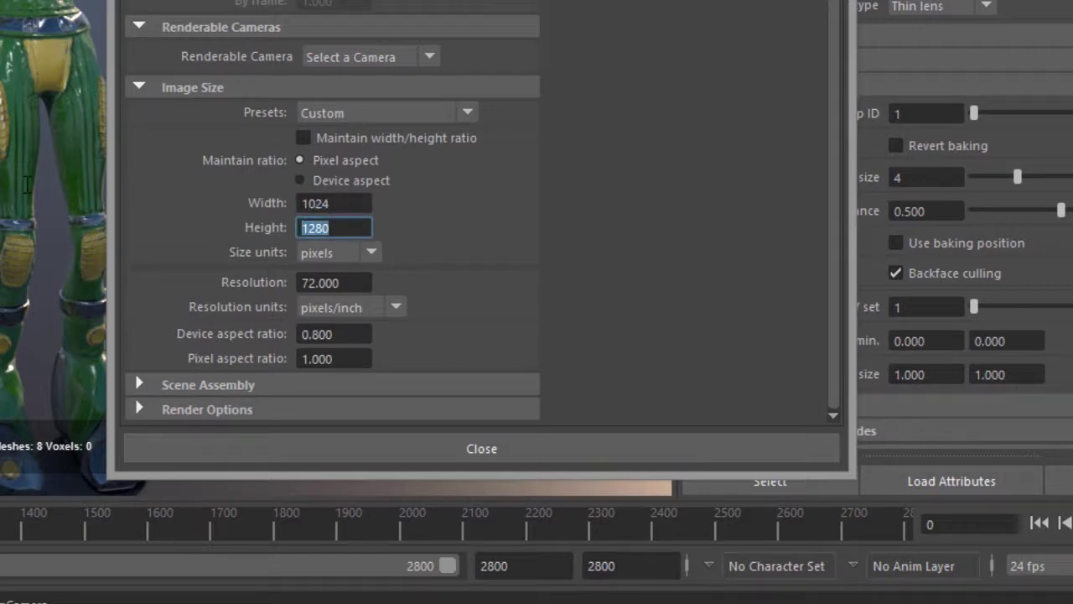
pyautogui.write('100')
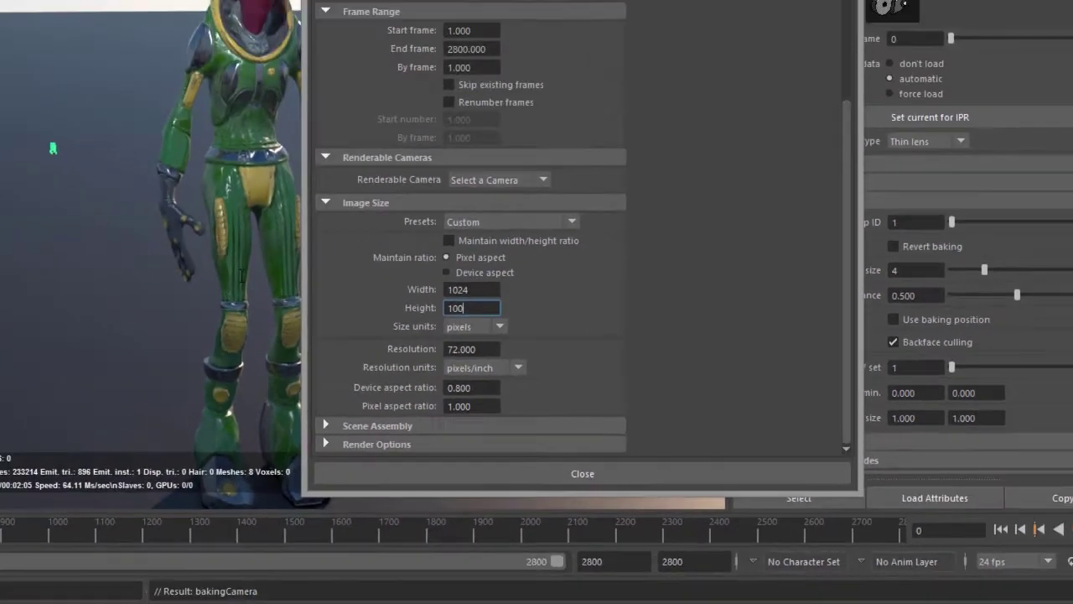
pyautogui.press('BackSpace')
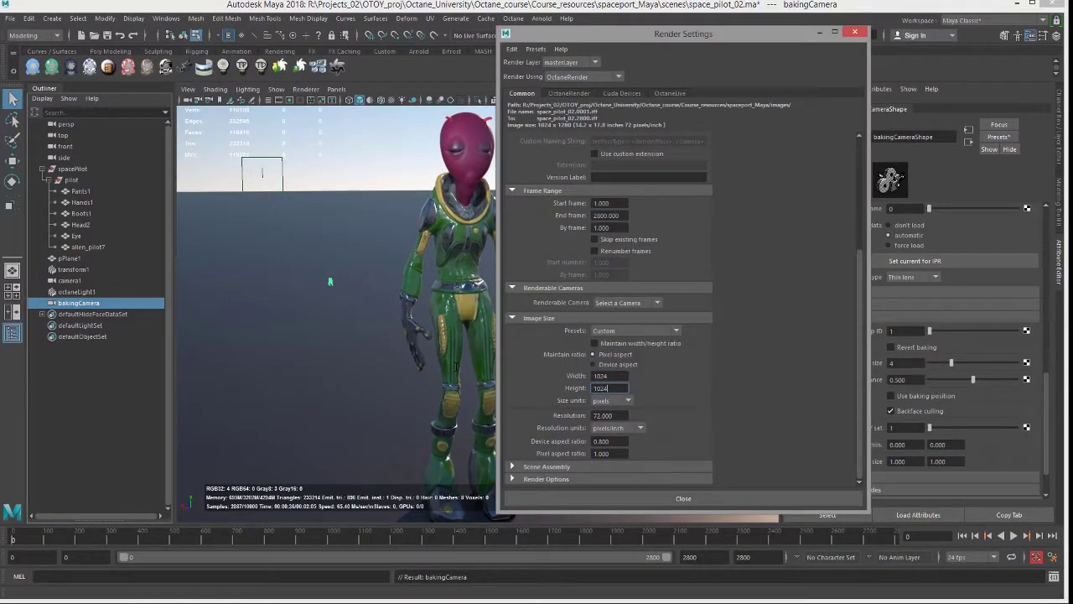
pyautogui.write('24')
pyautogui.press('Return')
pyautogui.doubleClick(609, 376)
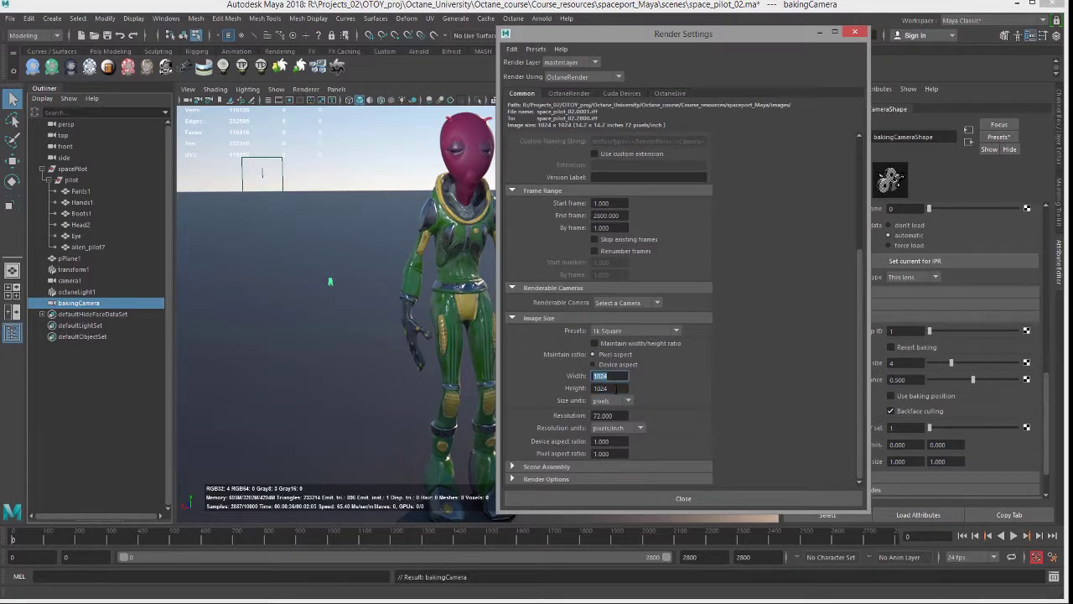
pyautogui.doubleClick(605, 388)
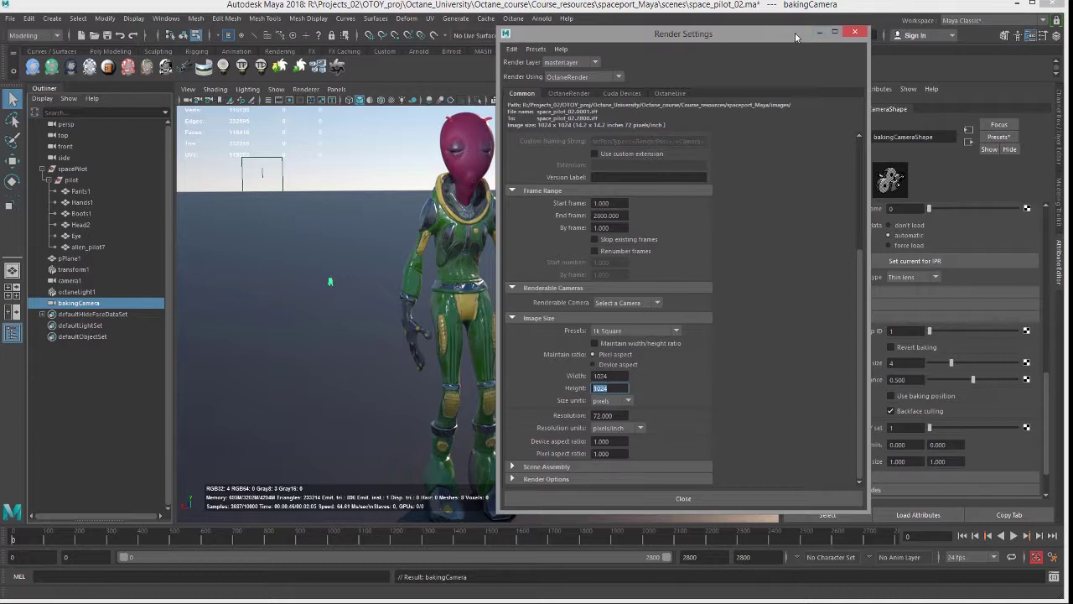
pyautogui.click(854, 32)
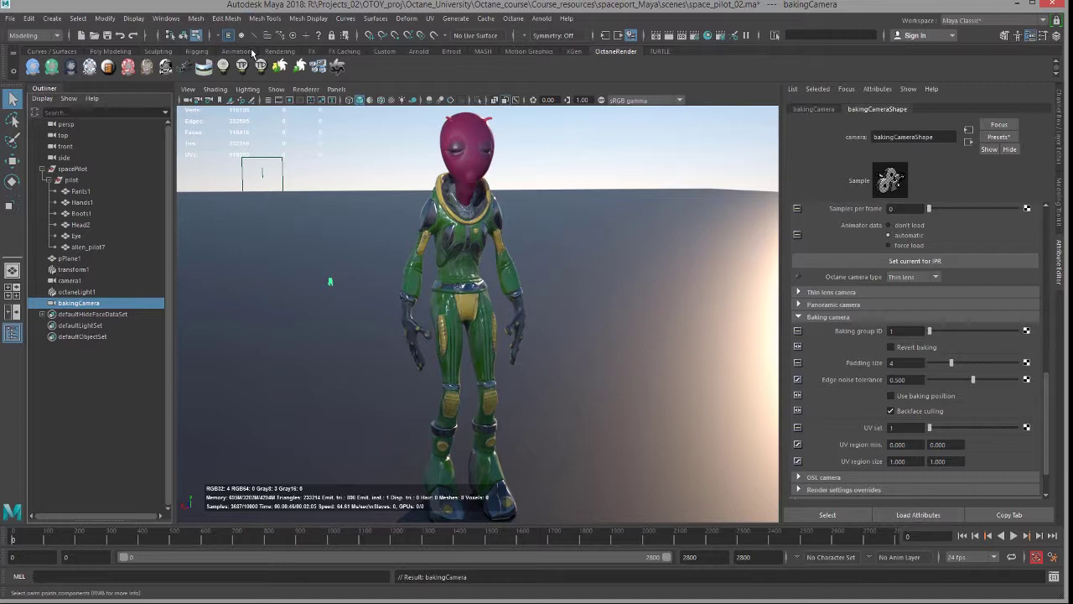
# - Switch the viewport renderer from OctaneRender to Viewport 2.0
pyautogui.click(307, 90)
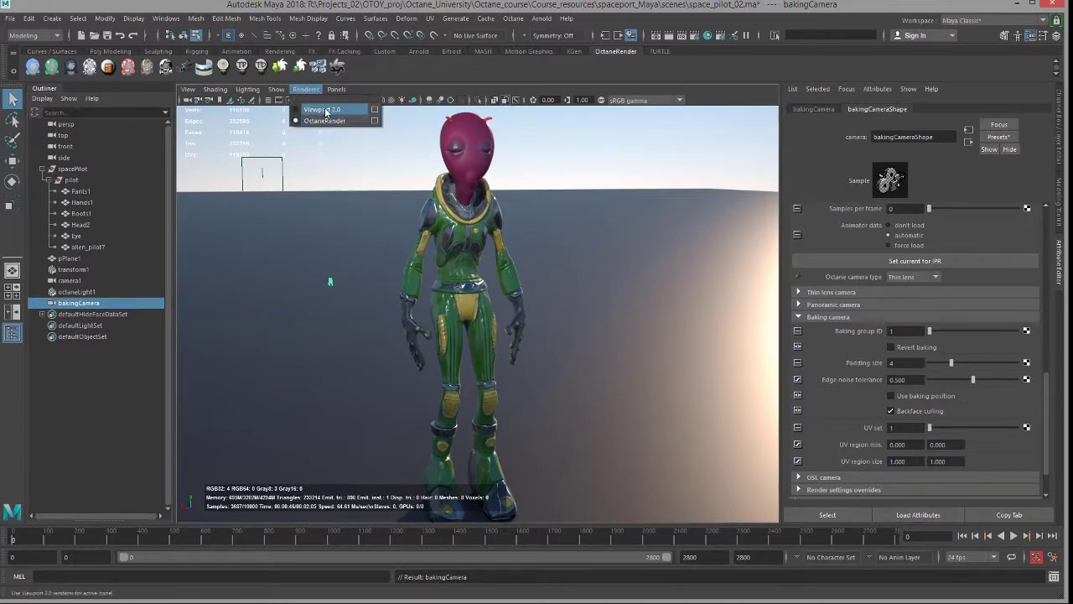
pyautogui.click(326, 111)
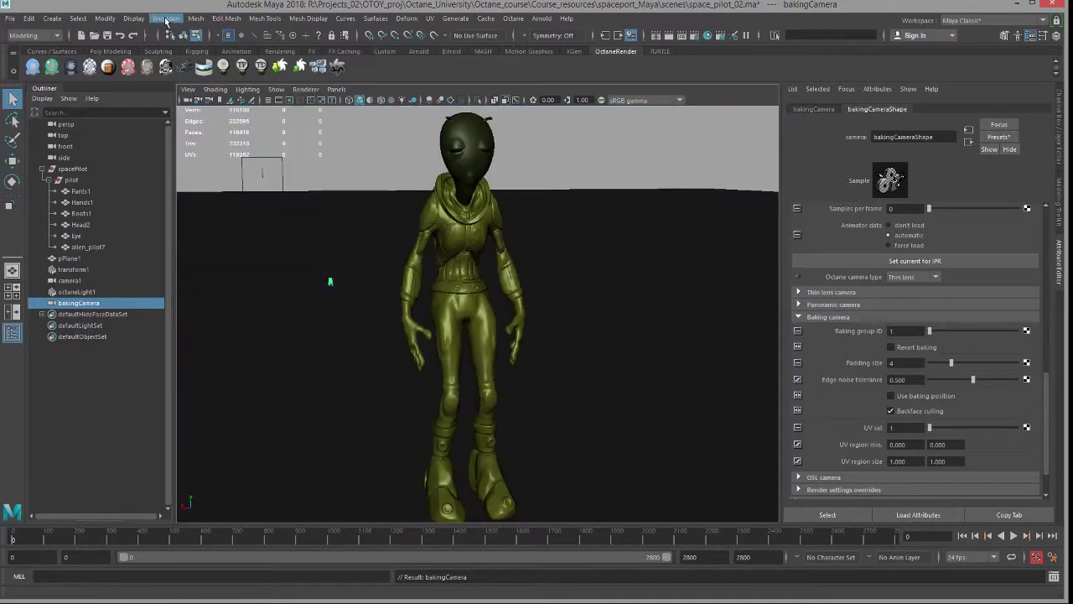
pyautogui.click(165, 20)
# - Open Render View and render a snapshot through bakingCamera
pyautogui.moveTo(243, 91)
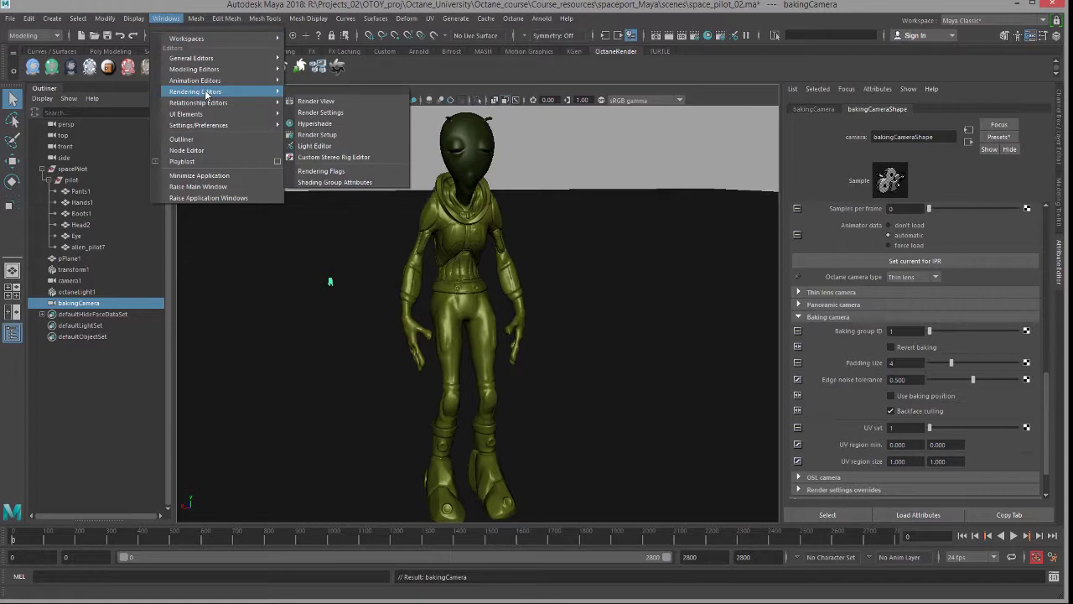
pyautogui.click(321, 102)
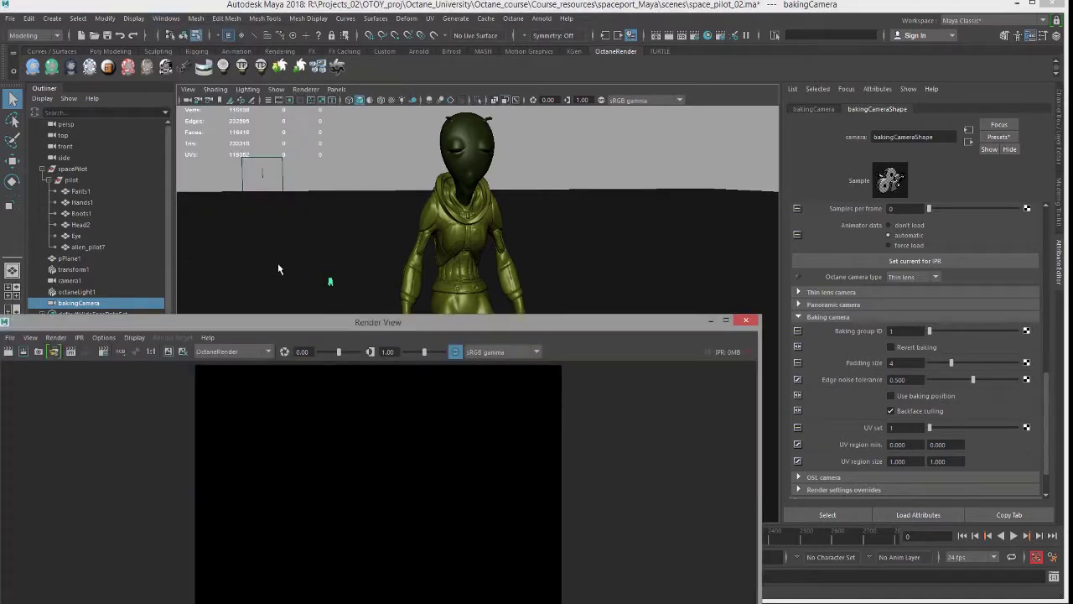
pyautogui.moveTo(279, 323); pyautogui.dragTo(392, 70)
pyautogui.click(183, 85)
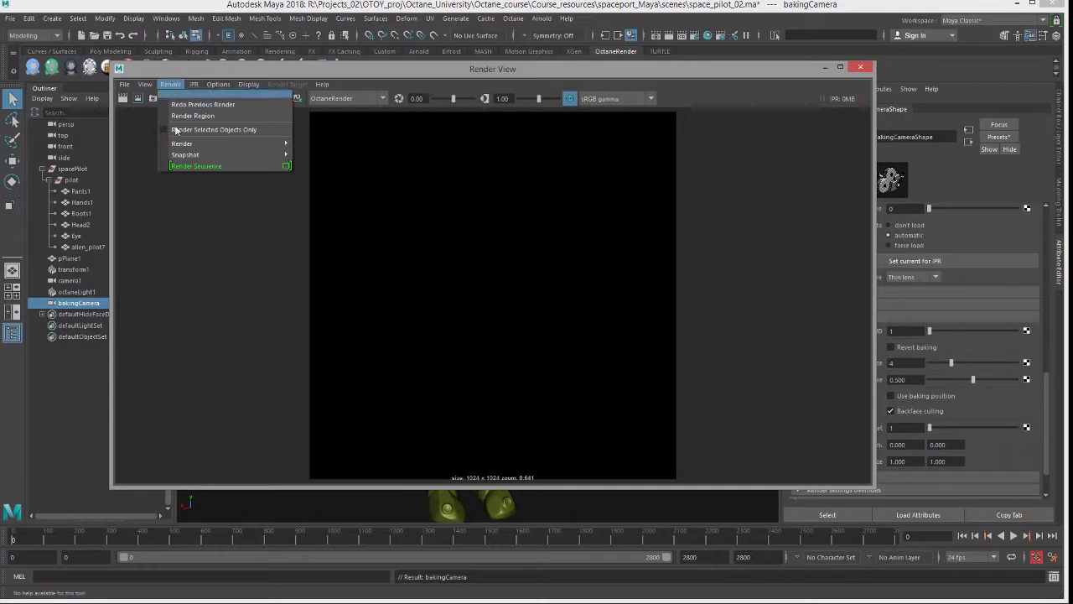
pyautogui.moveTo(186, 157)
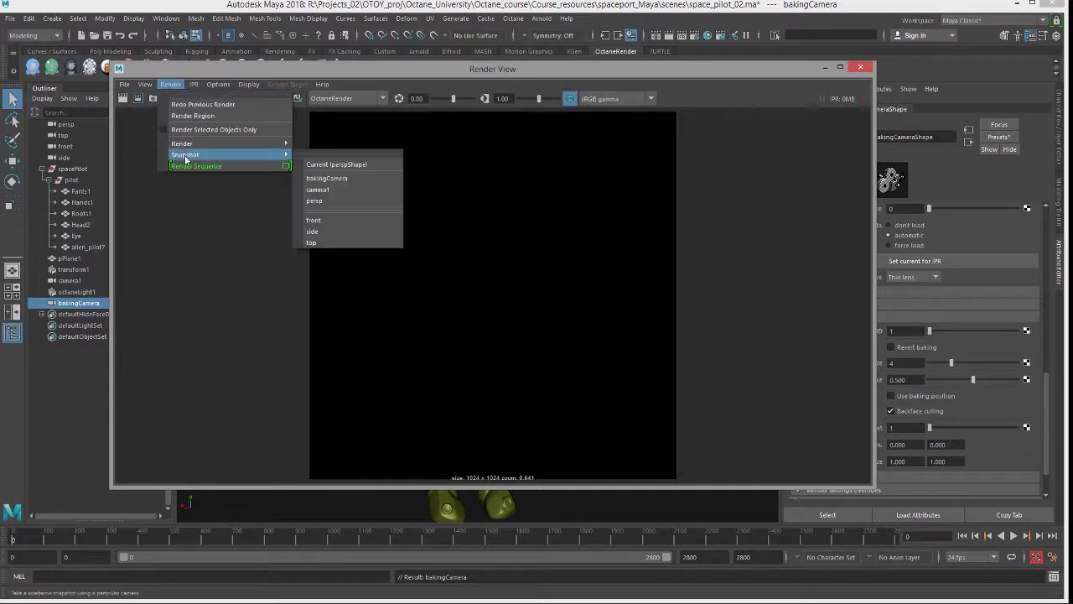
pyautogui.click(347, 178)
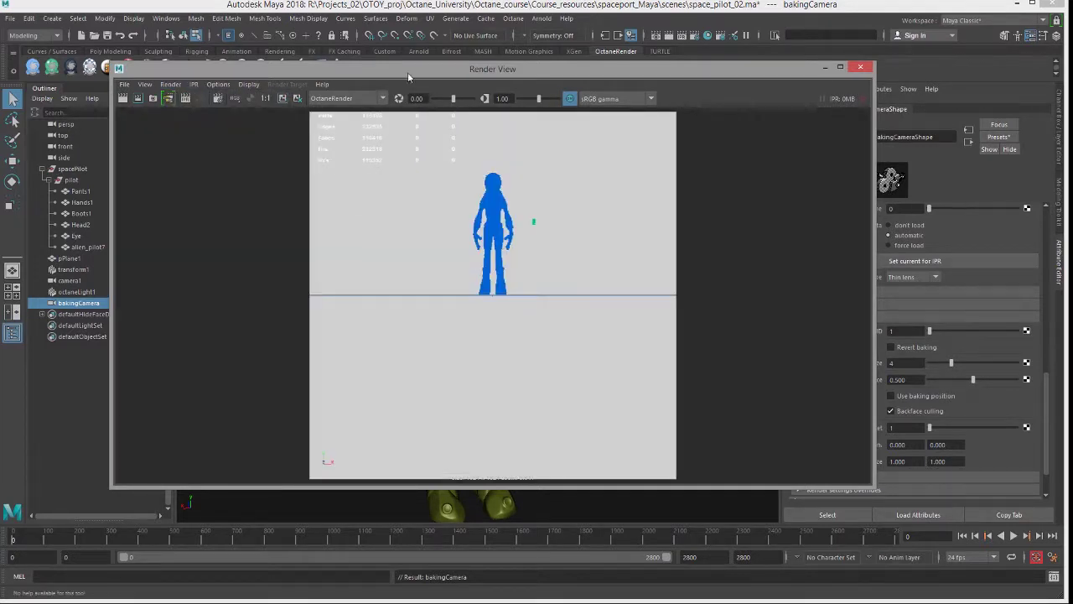
# - Turn off colour management on the snapshot and rearrange the Render View window
pyautogui.moveTo(437, 69); pyautogui.dragTo(311, 107)
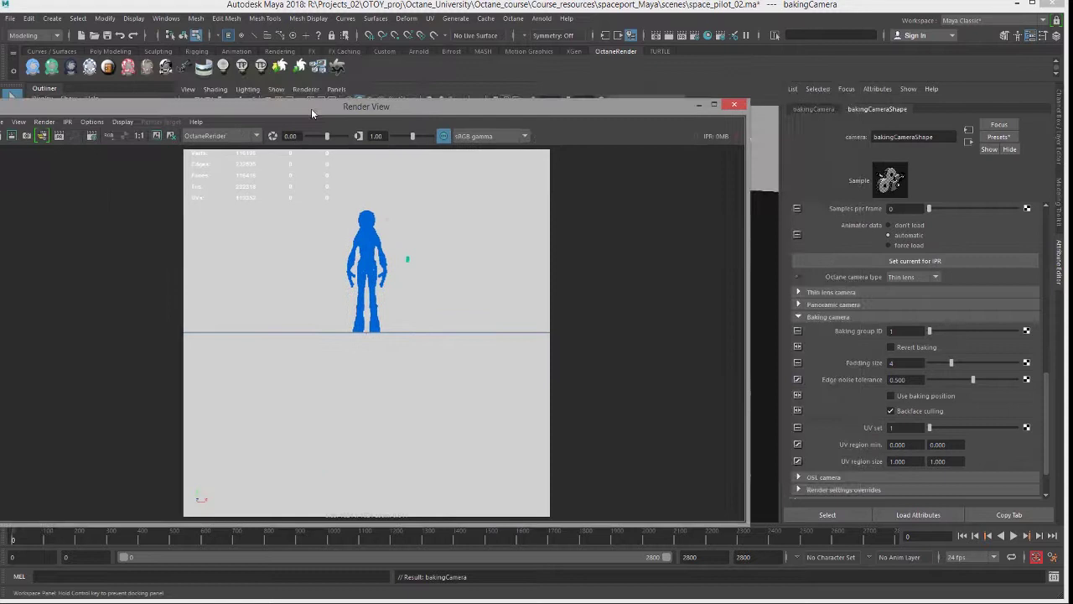
pyautogui.click(443, 136)
pyautogui.moveTo(436, 106); pyautogui.dragTo(415, 338)
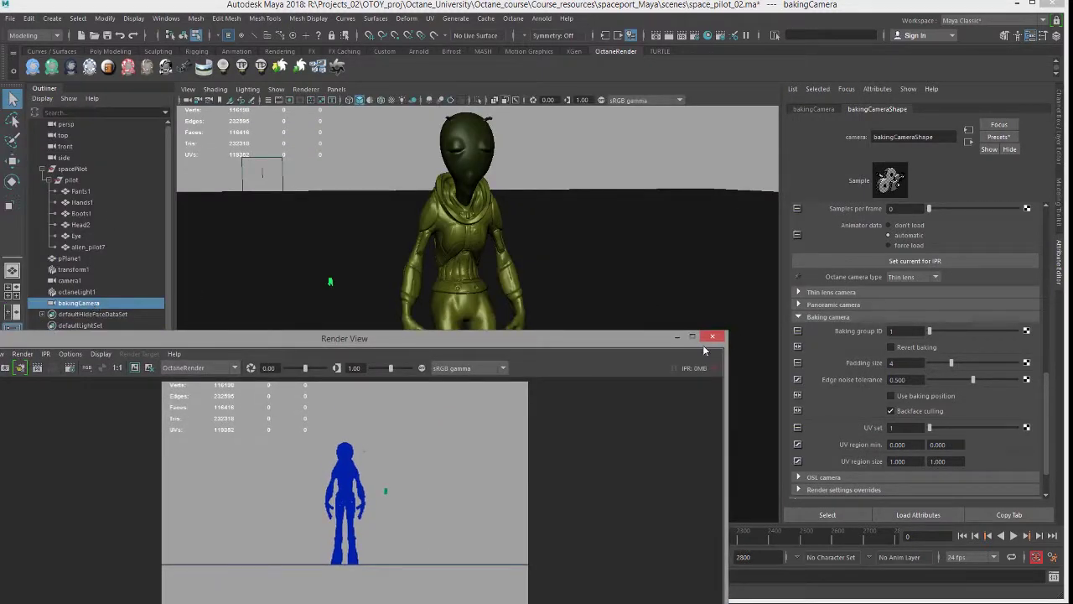
pyautogui.moveTo(596, 341); pyautogui.dragTo(630, 84)
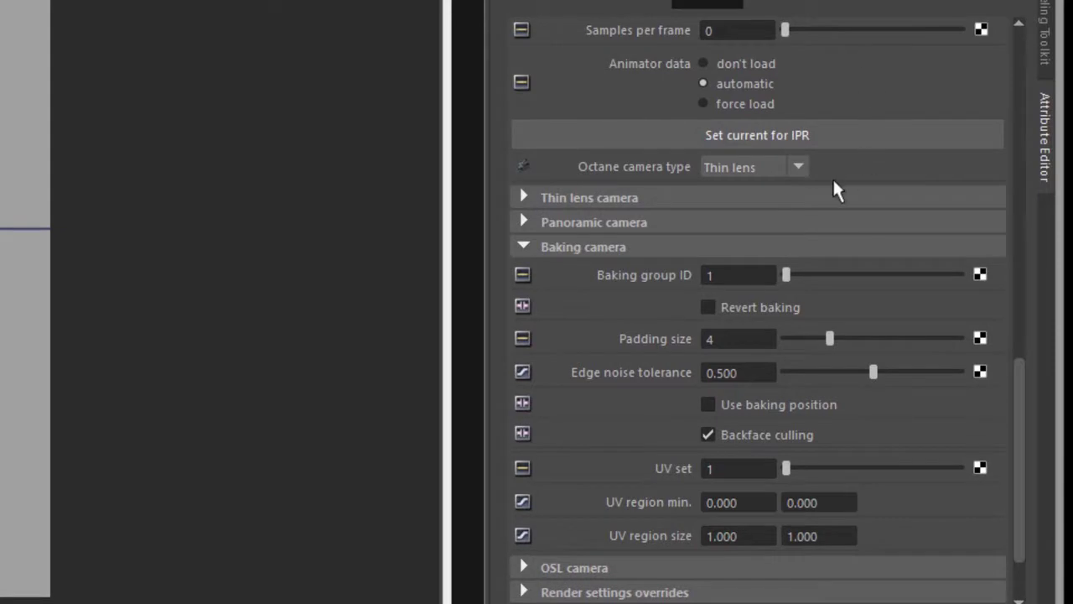
# - Set bakingCamera's Octane camera type to Baking with baking group ID 10
pyautogui.click(714, 166)
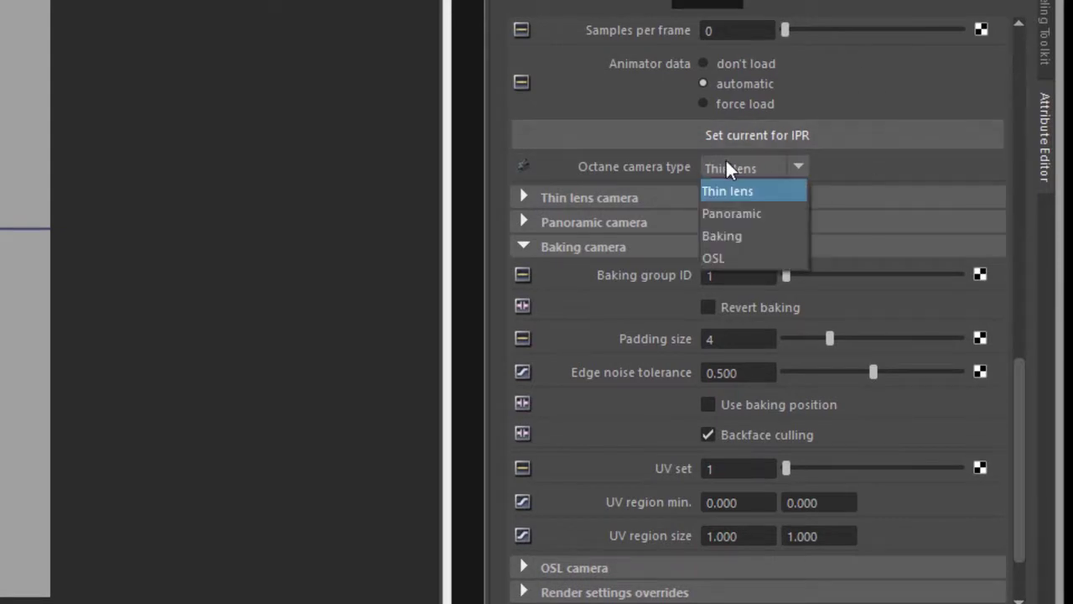
pyautogui.click(752, 236)
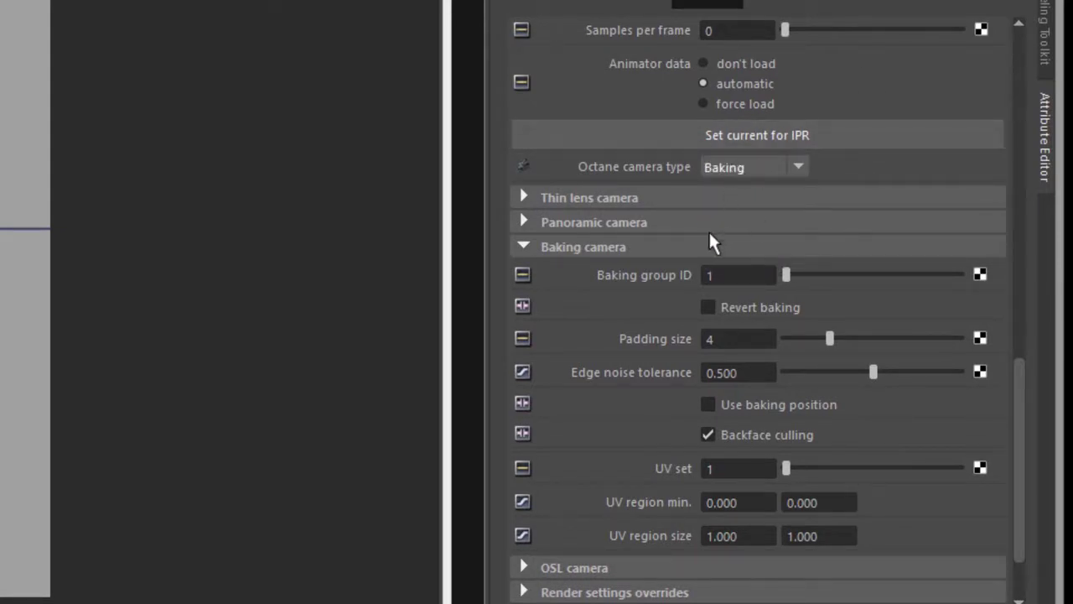
pyautogui.click(732, 275)
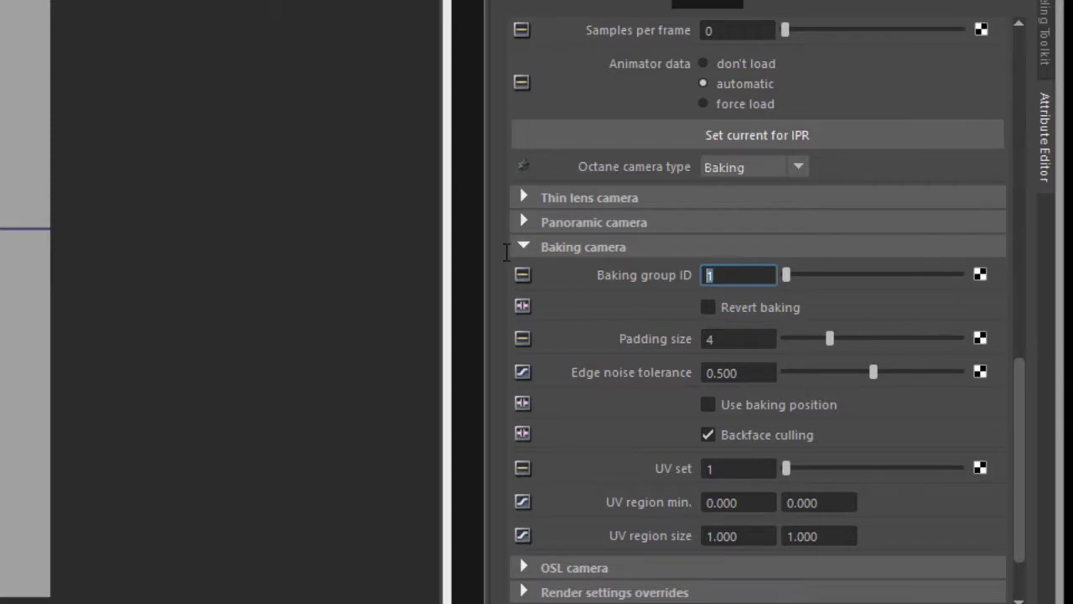
pyautogui.write('10')
pyautogui.press('Return')
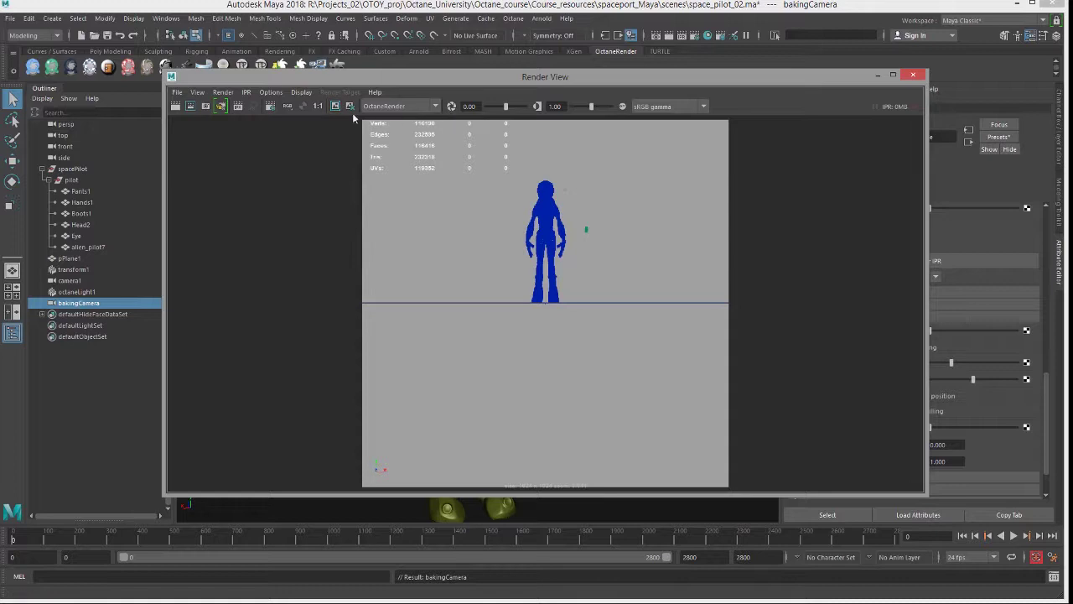
# - Rerun the IPR render in Render View to preview the Octane texture bake
pyautogui.click(239, 108)
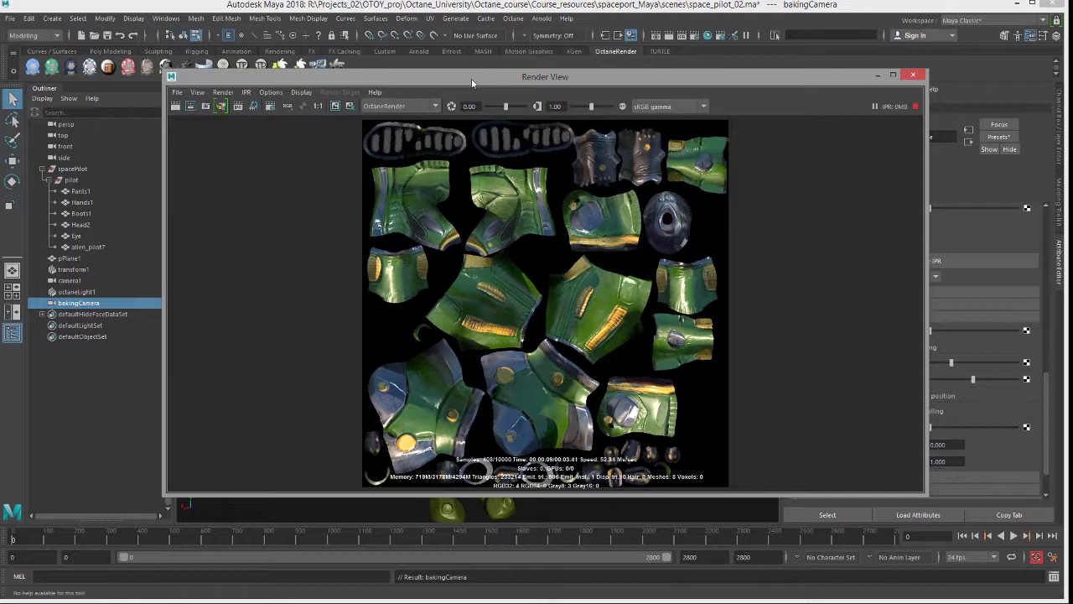
pyautogui.moveTo(472, 83); pyautogui.dragTo(427, 101)
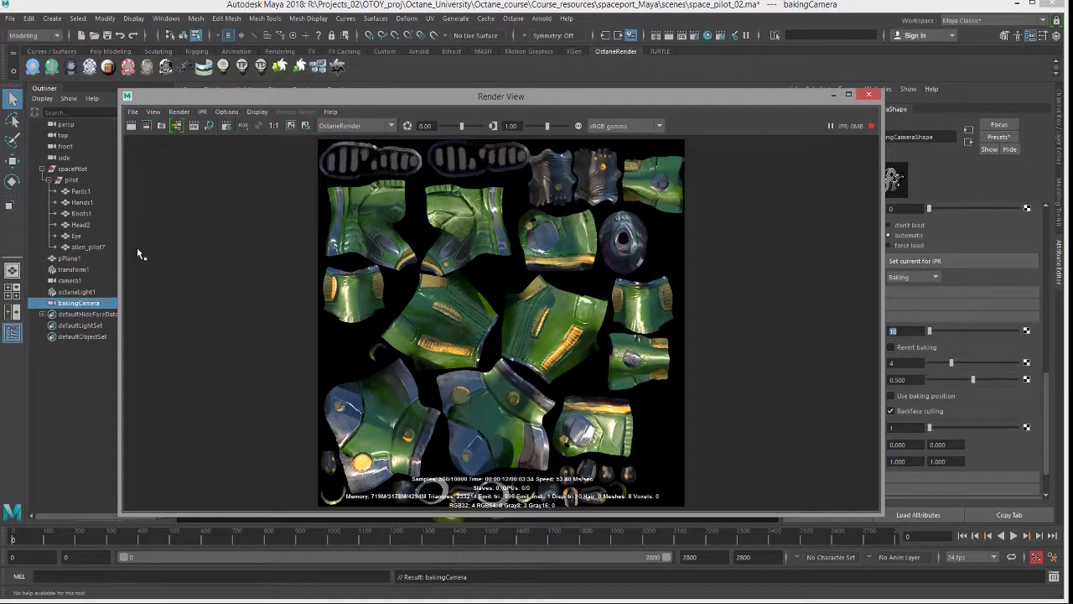
# - Select transform1 and drag the octaneSunSky1 Hour slider to 15.257 to relight the bake
pyautogui.click(72, 269)
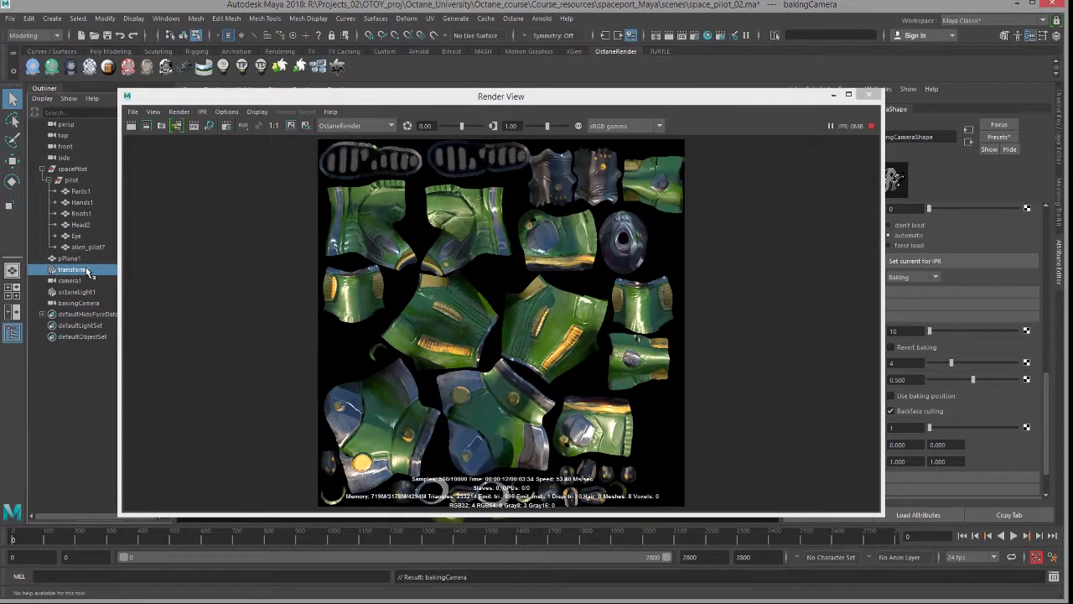
pyautogui.moveTo(364, 95); pyautogui.dragTo(257, 90)
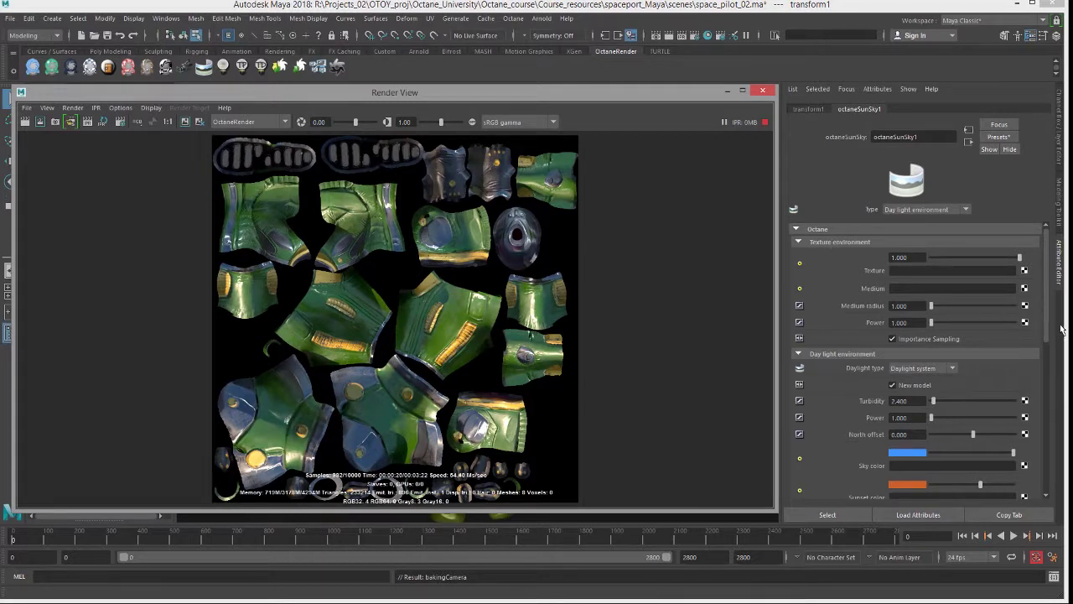
pyautogui.moveTo(1048, 320); pyautogui.dragTo(1031, 436)
pyautogui.scroll(1, 1031, 436)
pyautogui.scroll(-3, 1032, 434)
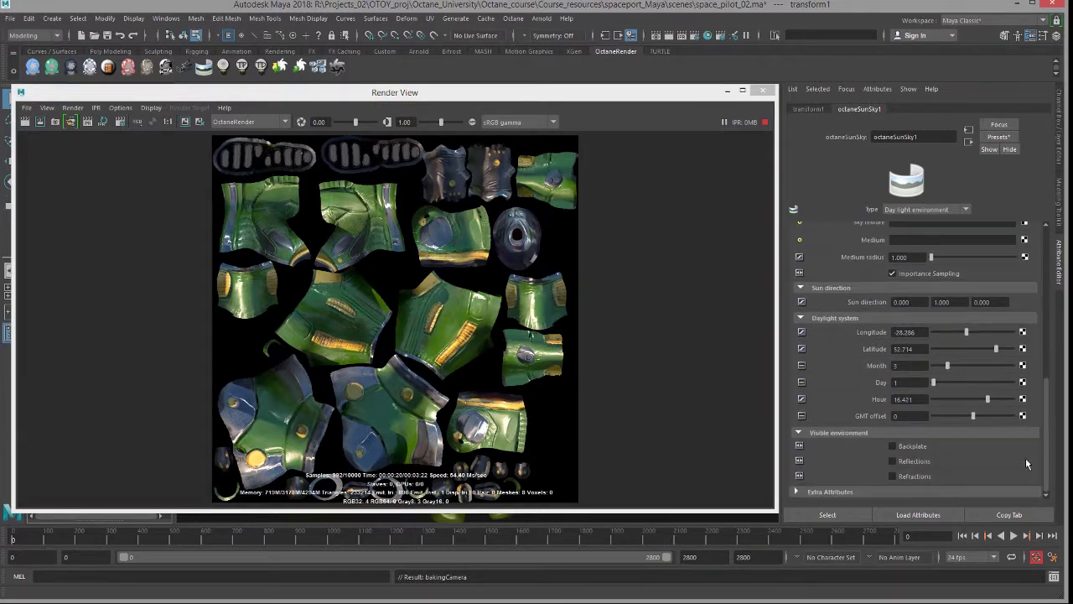
pyautogui.moveTo(987, 399)
pyautogui.mouseDown()
pyautogui.moveTo(998, 400)
pyautogui.moveTo(956, 403)
pyautogui.moveTo(983, 399)
pyautogui.mouseUp()
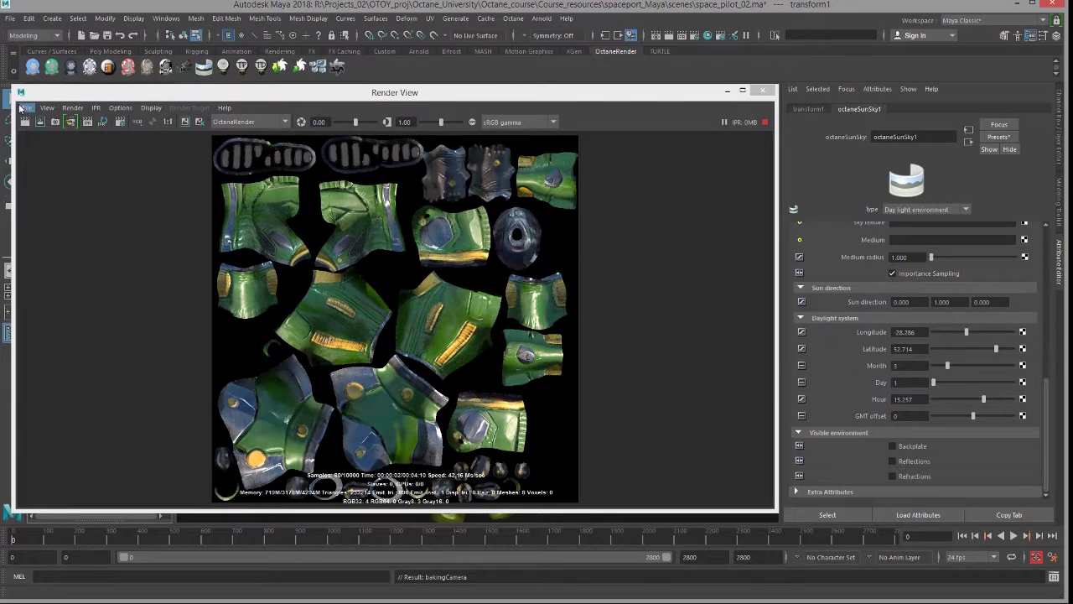
pyautogui.click(25, 108)
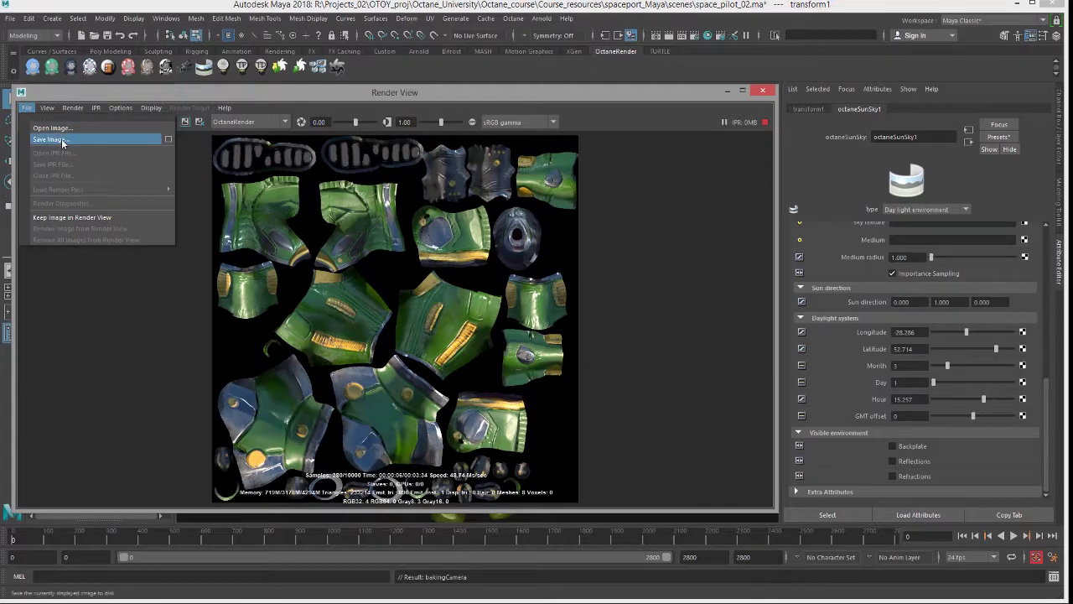
pyautogui.click(126, 88)
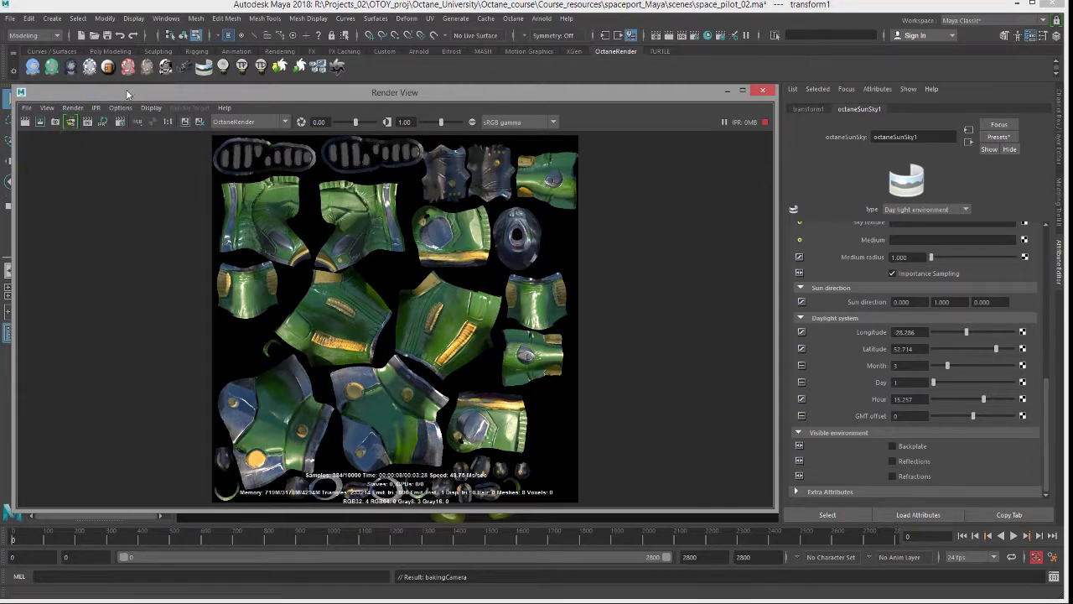
pyautogui.click(108, 67)
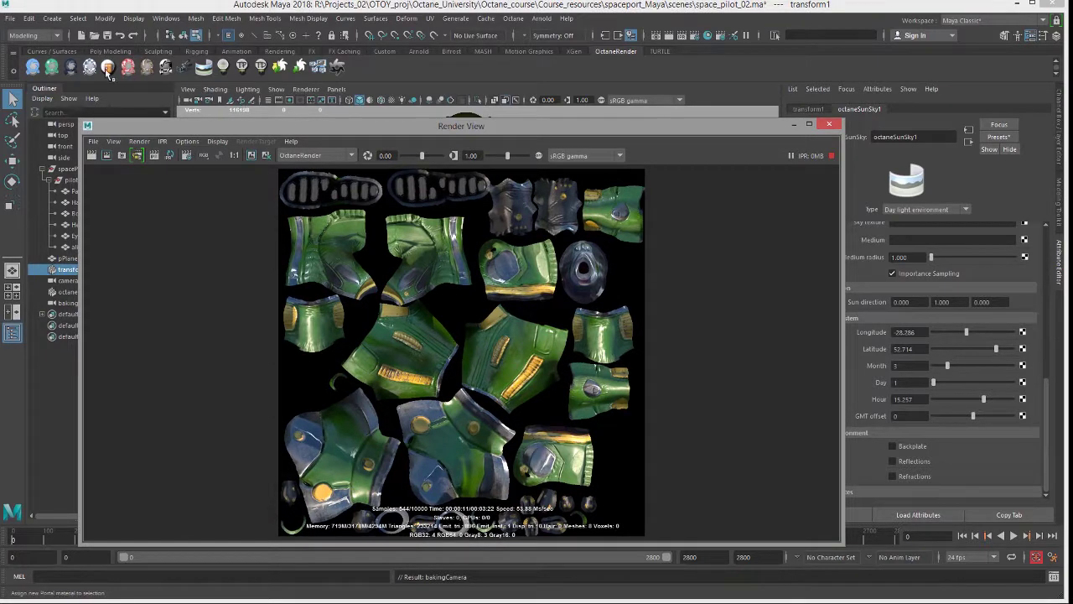
# - Open Render Settings from Rendering Editors and show the OctaneRender tab
pyautogui.click(134, 19)
pyautogui.moveTo(168, 18)
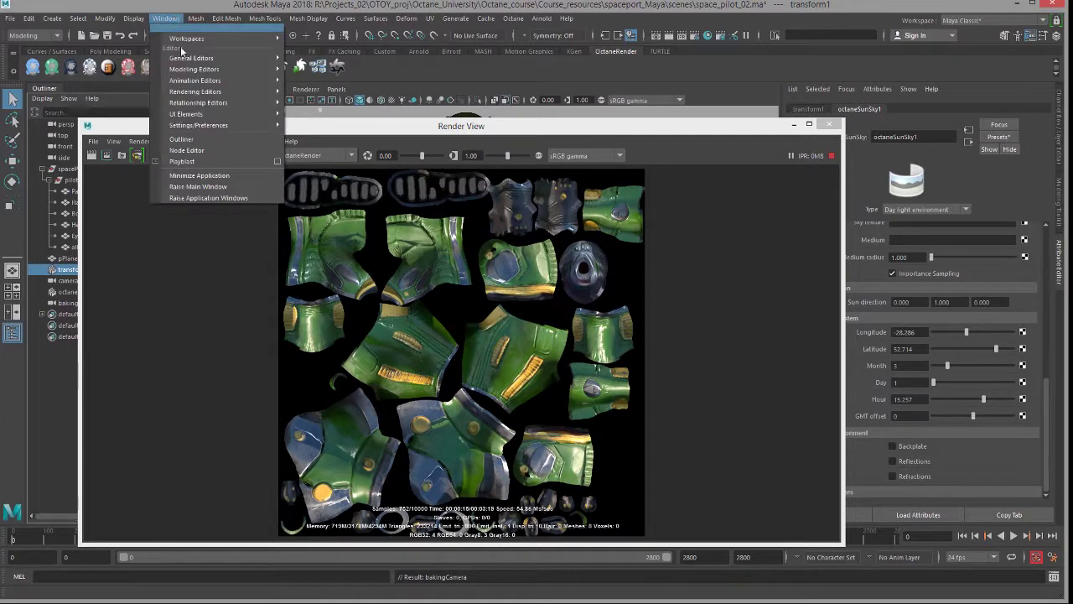
pyautogui.moveTo(219, 91)
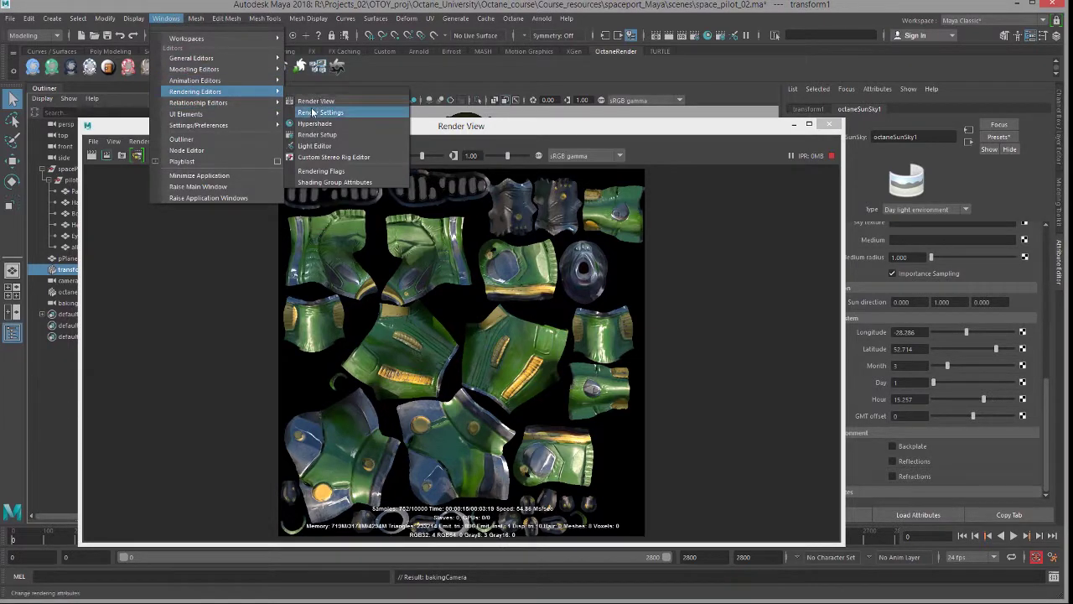
pyautogui.click(314, 112)
pyautogui.click(567, 93)
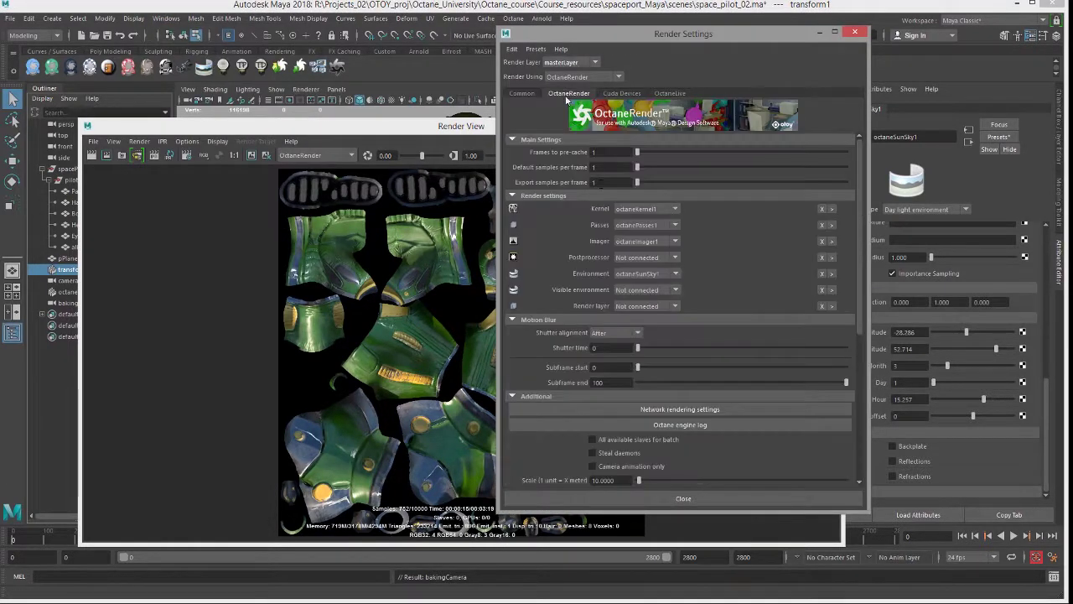
# - Keep octanePasses1 as the connected passes node and open its attributes
pyautogui.click(638, 226)
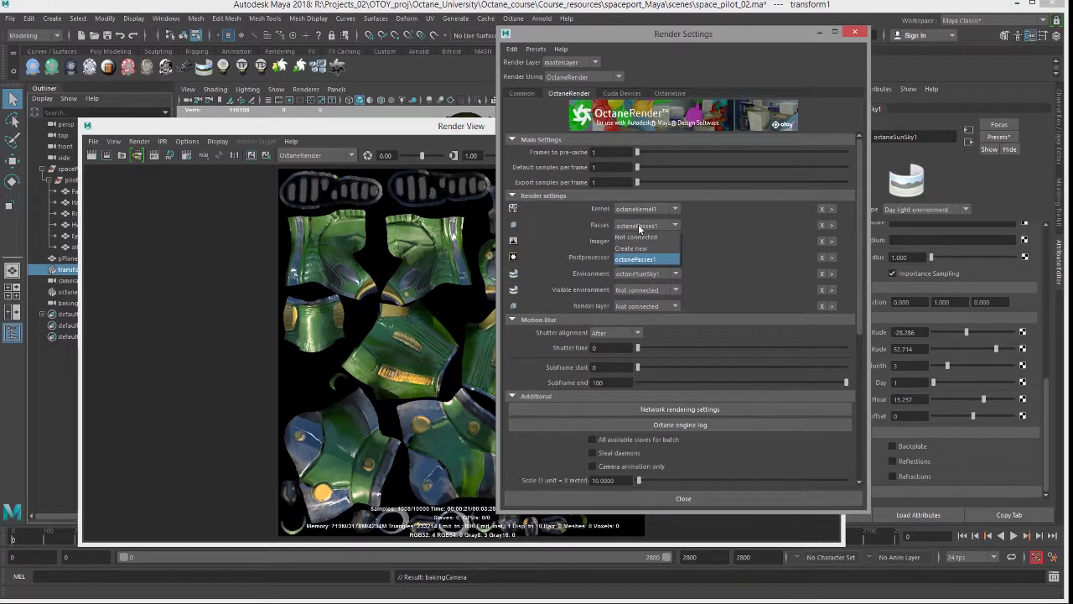
pyautogui.click(644, 224)
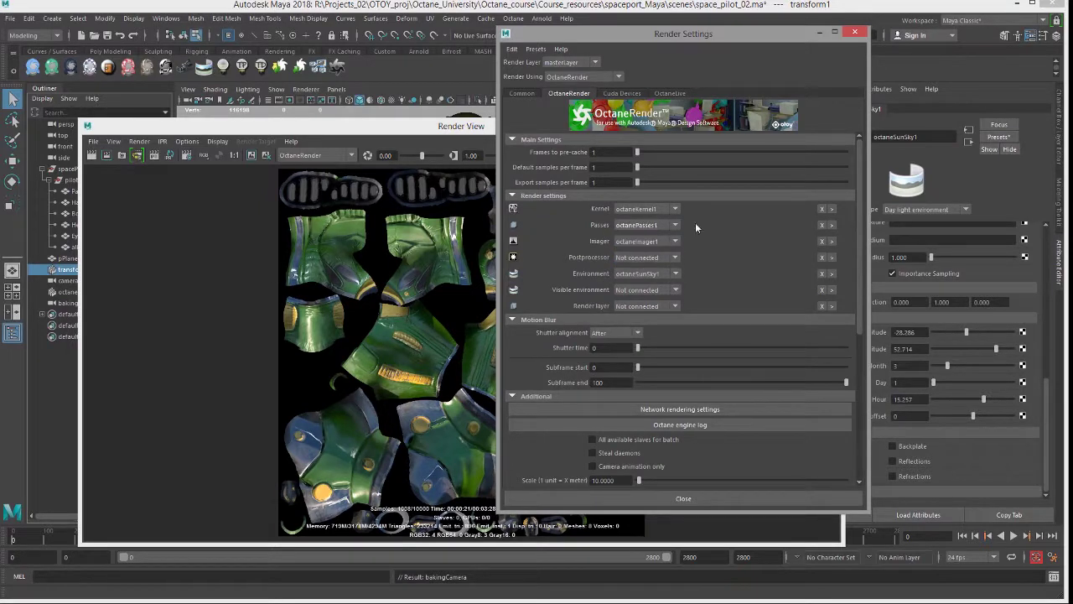
pyautogui.click(832, 225)
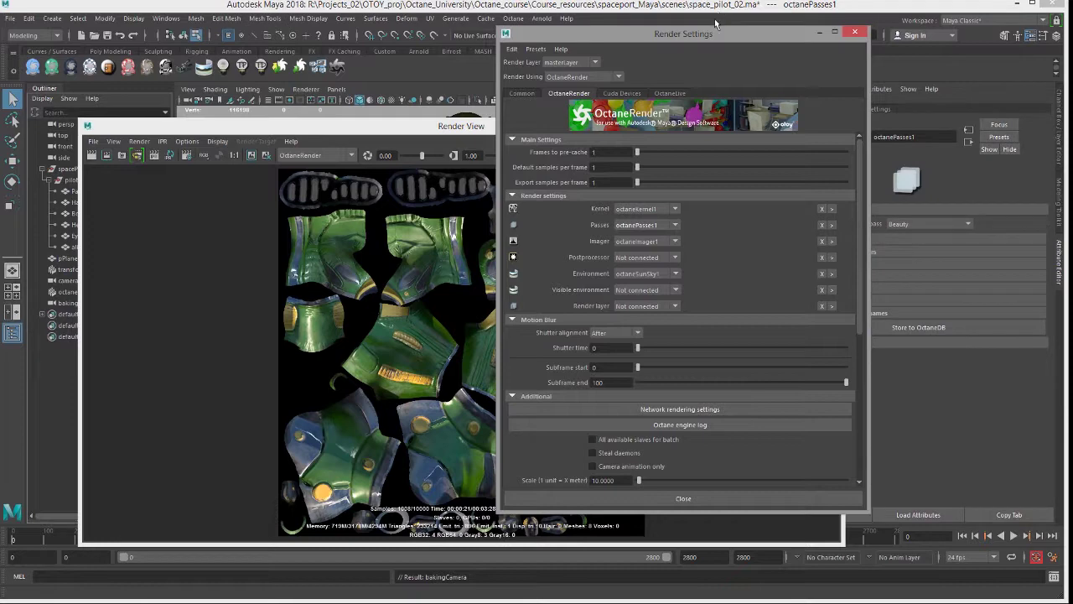
pyautogui.moveTo(714, 38); pyautogui.dragTo(82, 154)
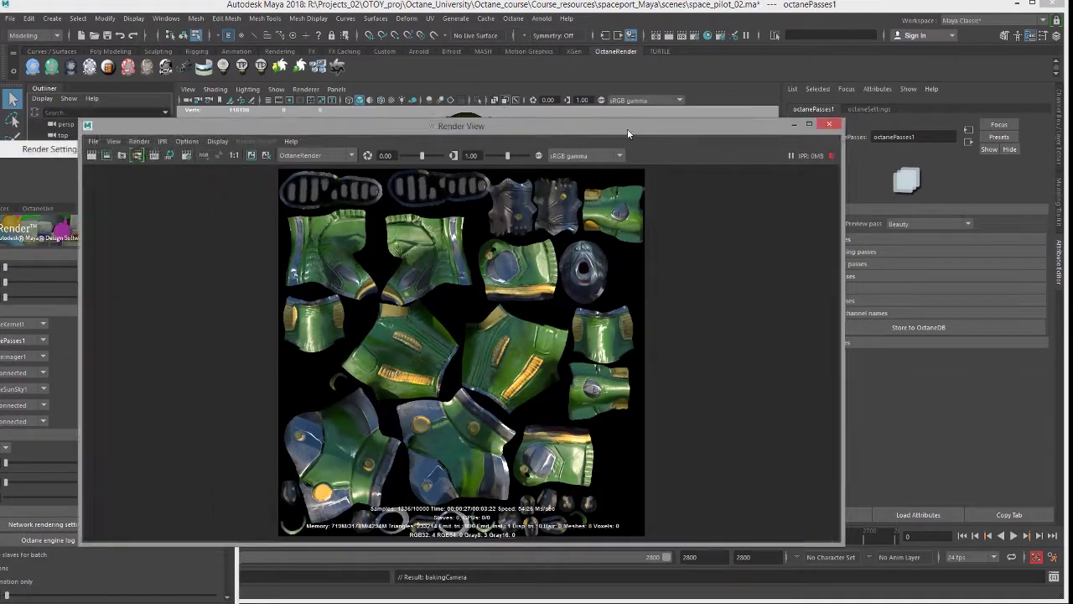
pyautogui.moveTo(645, 128); pyautogui.dragTo(488, 85)
# - Expand Beauty passes and enable Diffuse indirect, Reflection direct and Reflection indirect
pyautogui.click(797, 239)
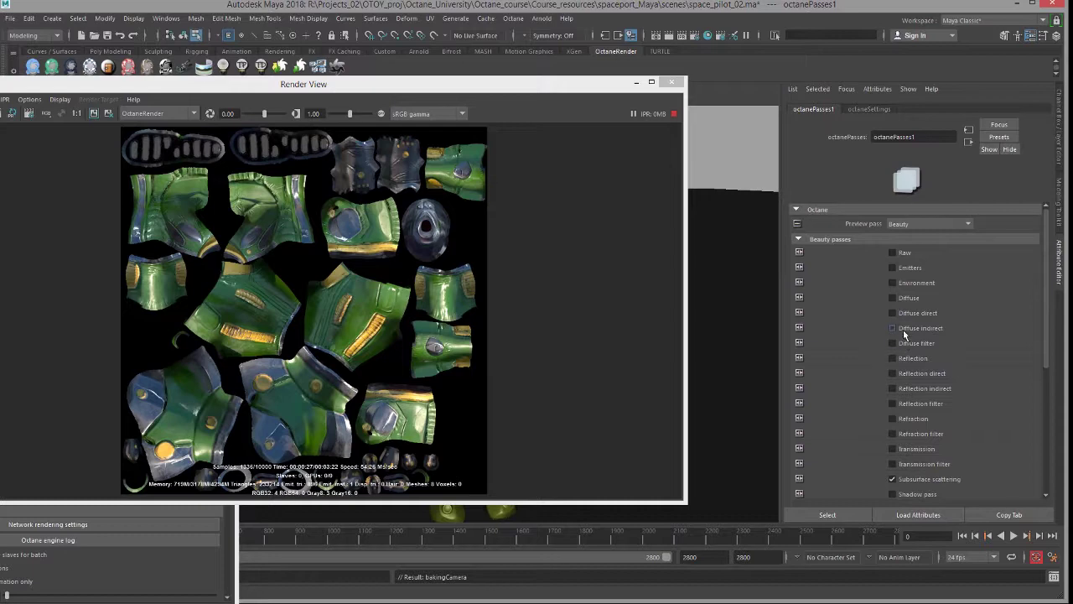
pyautogui.click(901, 328)
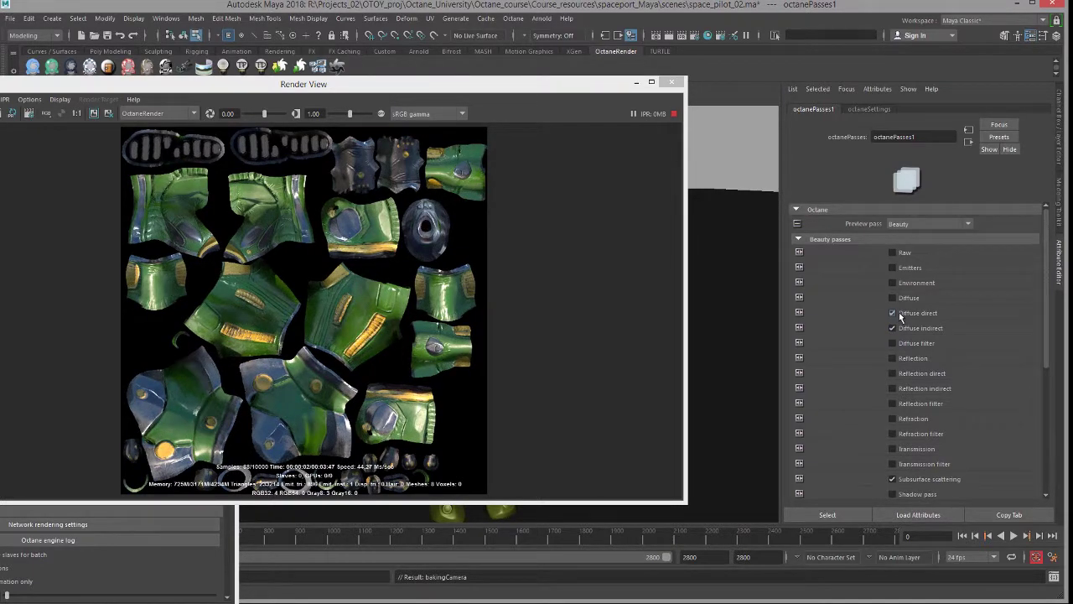
pyautogui.click(910, 374)
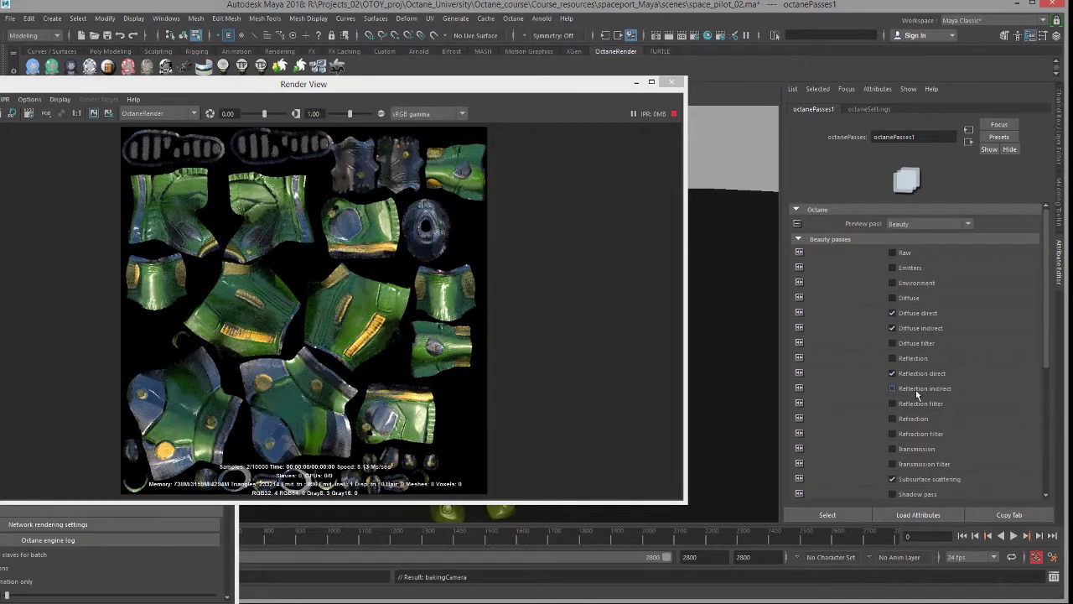
pyautogui.click(916, 390)
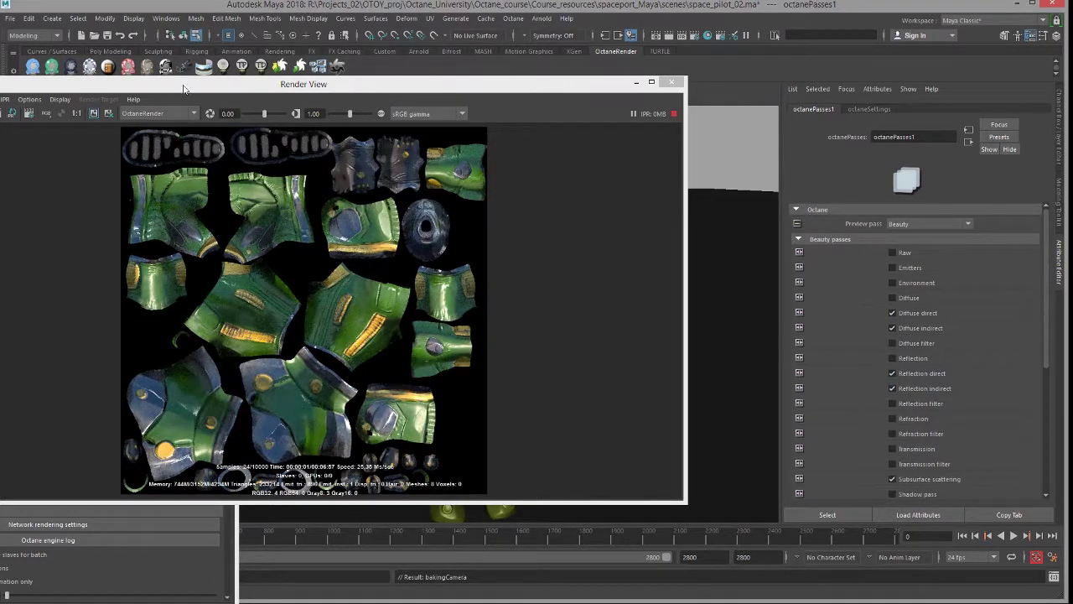
pyautogui.moveTo(250, 83); pyautogui.dragTo(361, 112)
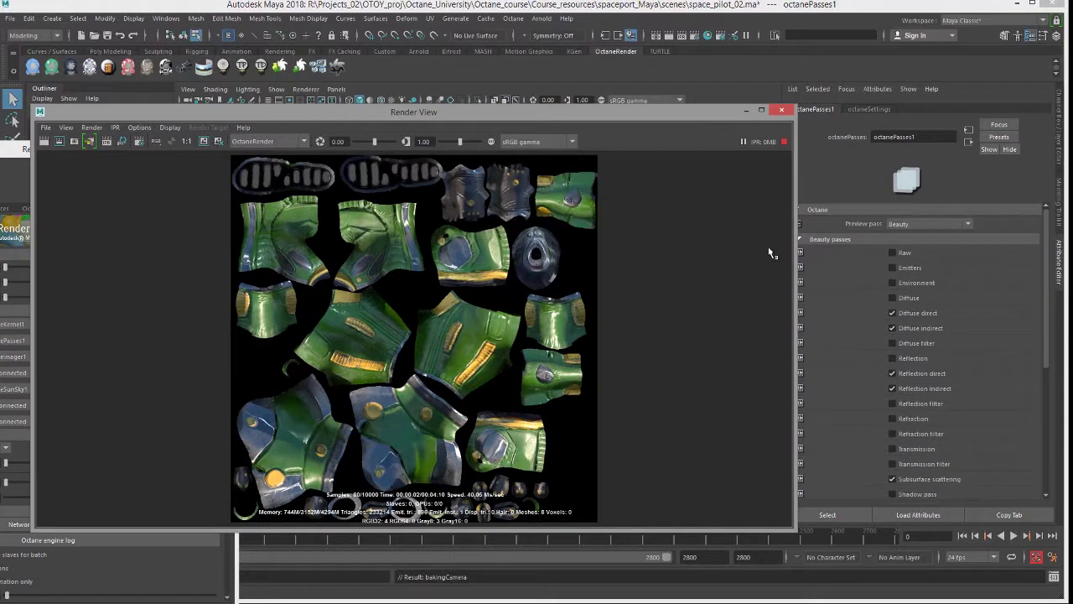
pyautogui.click(934, 223)
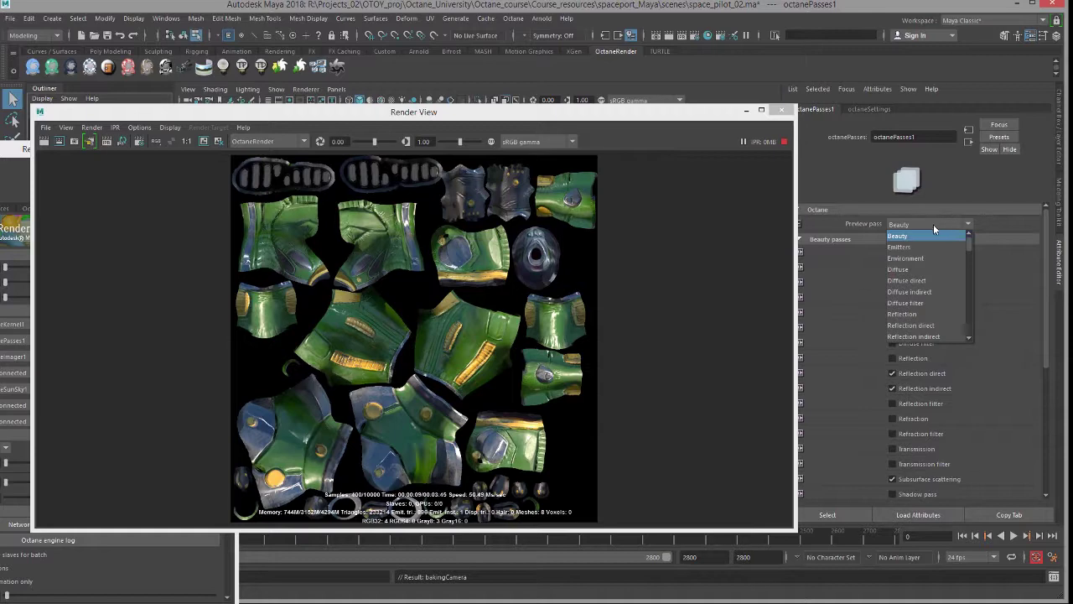
pyautogui.click(928, 280)
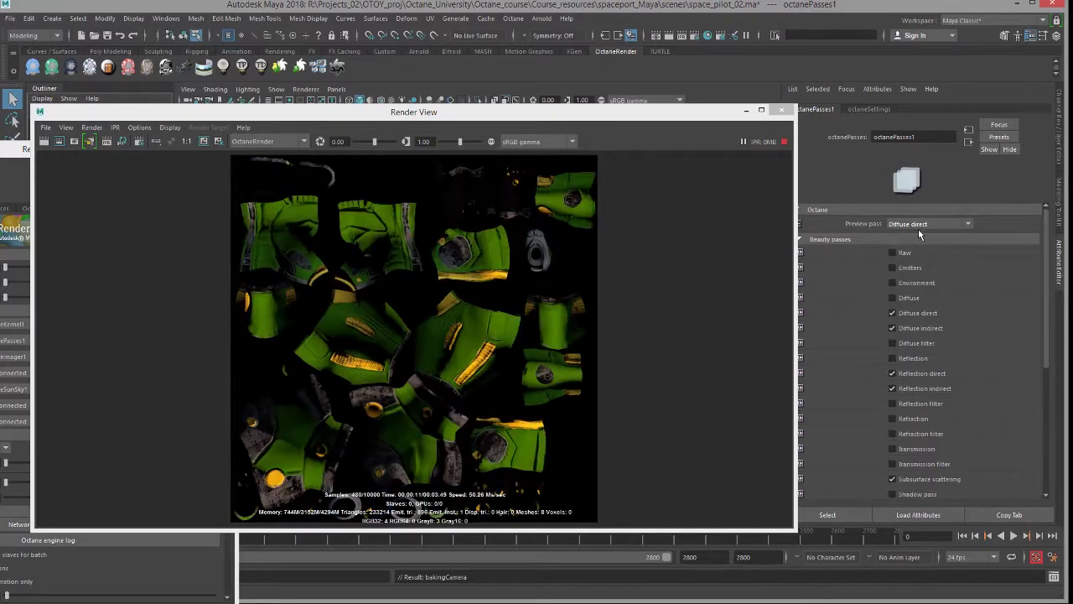
pyautogui.click(919, 223)
pyautogui.click(914, 296)
pyautogui.click(921, 223)
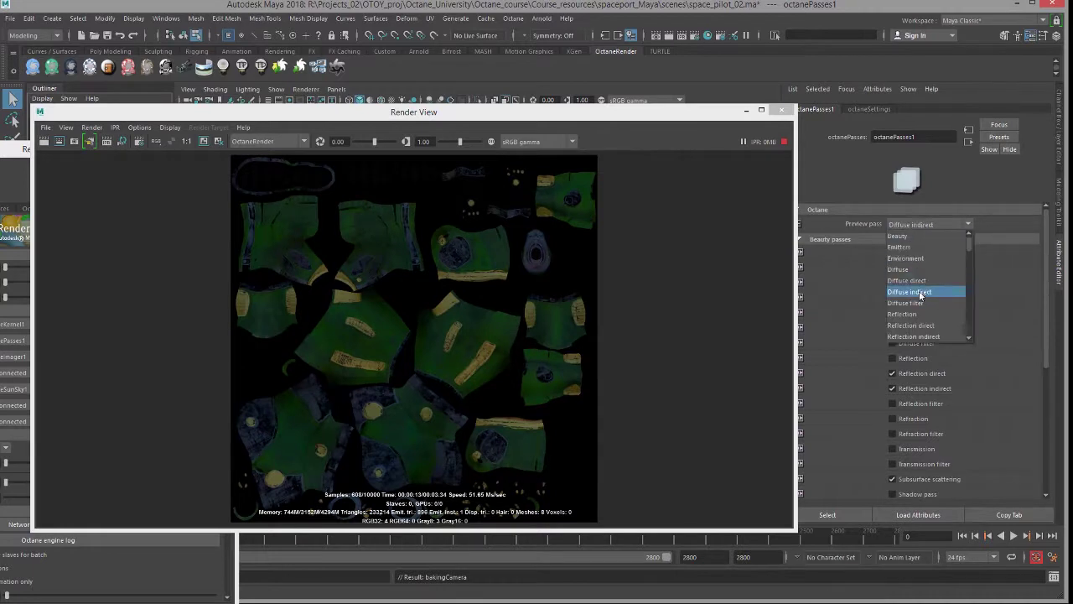
pyautogui.click(922, 326)
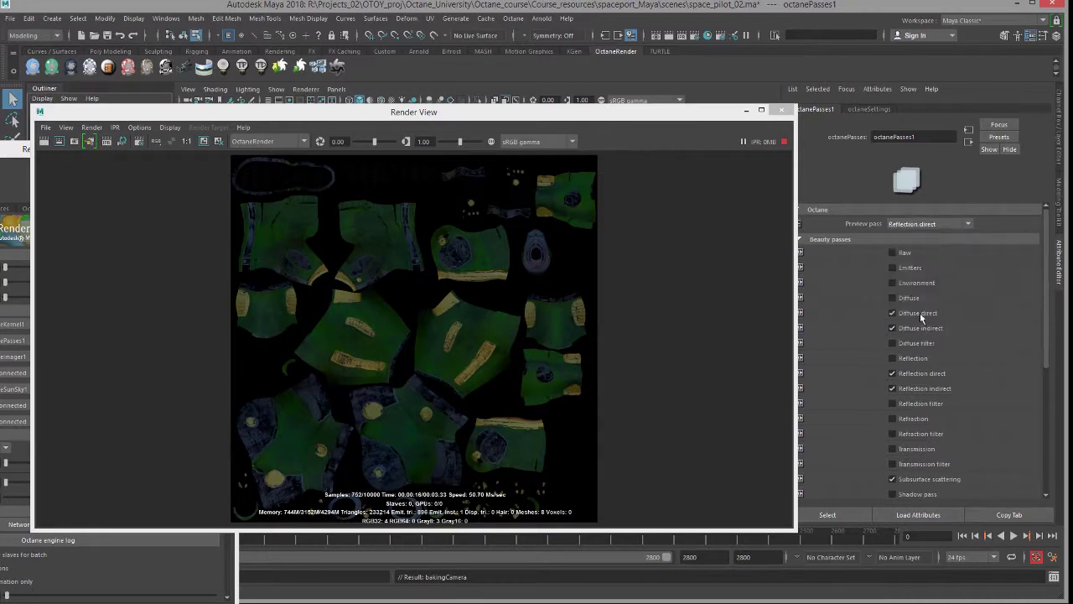
pyautogui.click(917, 223)
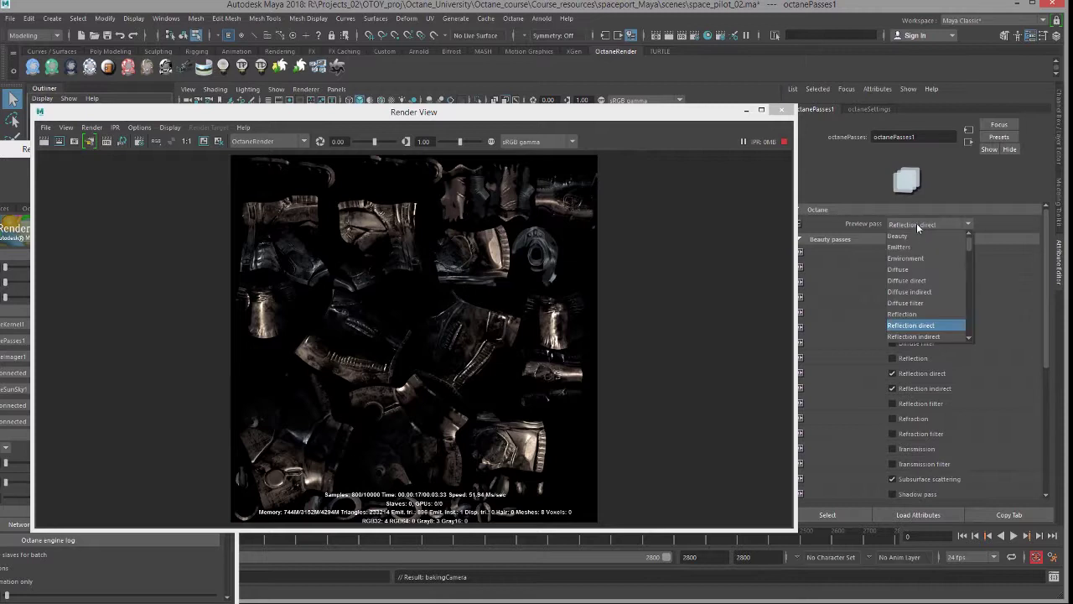
pyautogui.click(923, 337)
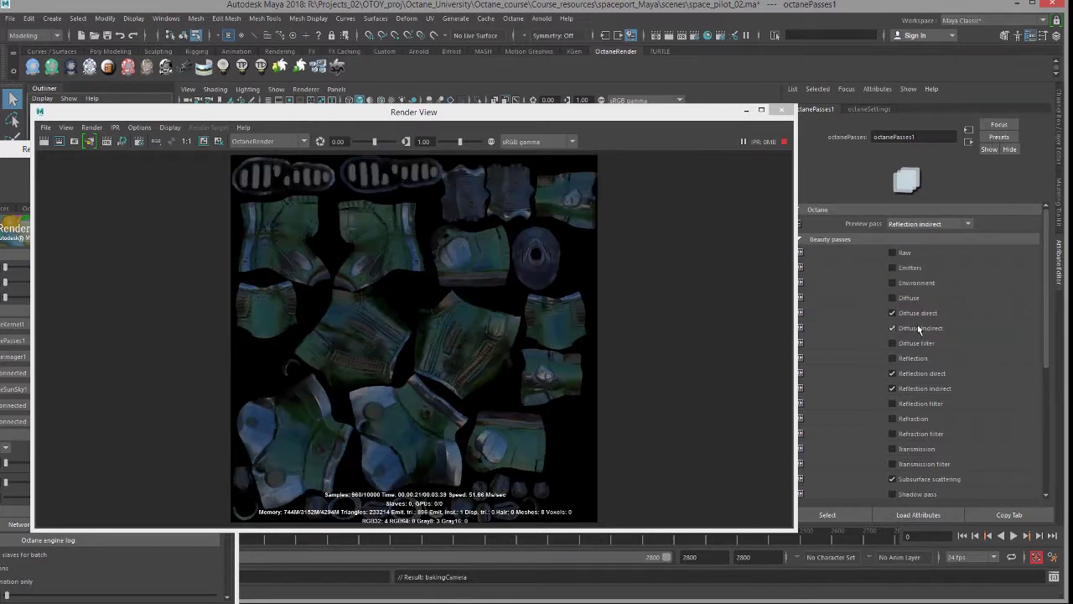
pyautogui.click(942, 224)
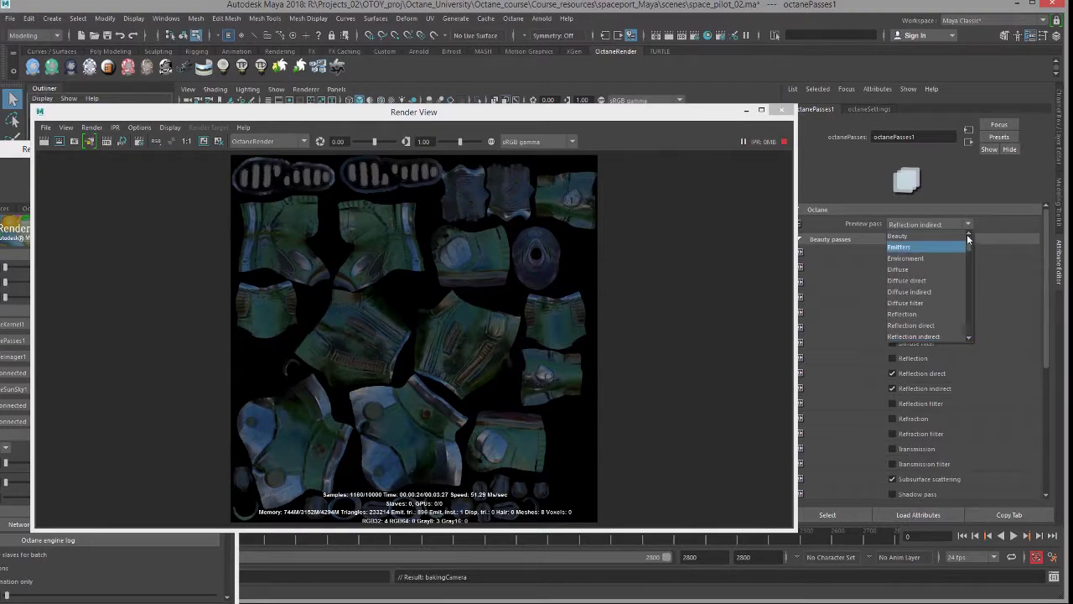
pyautogui.click(942, 236)
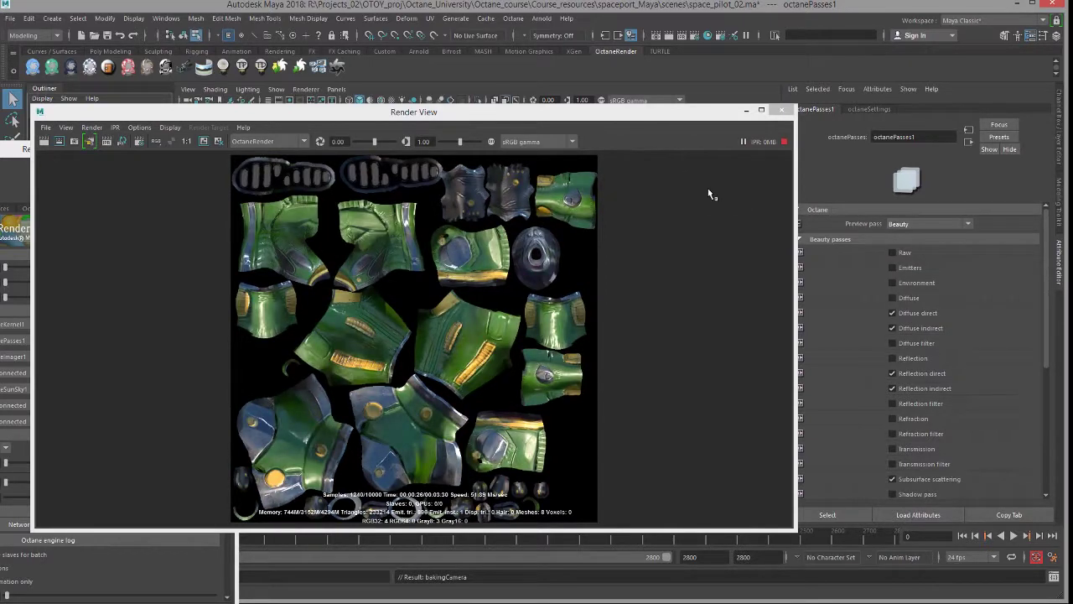